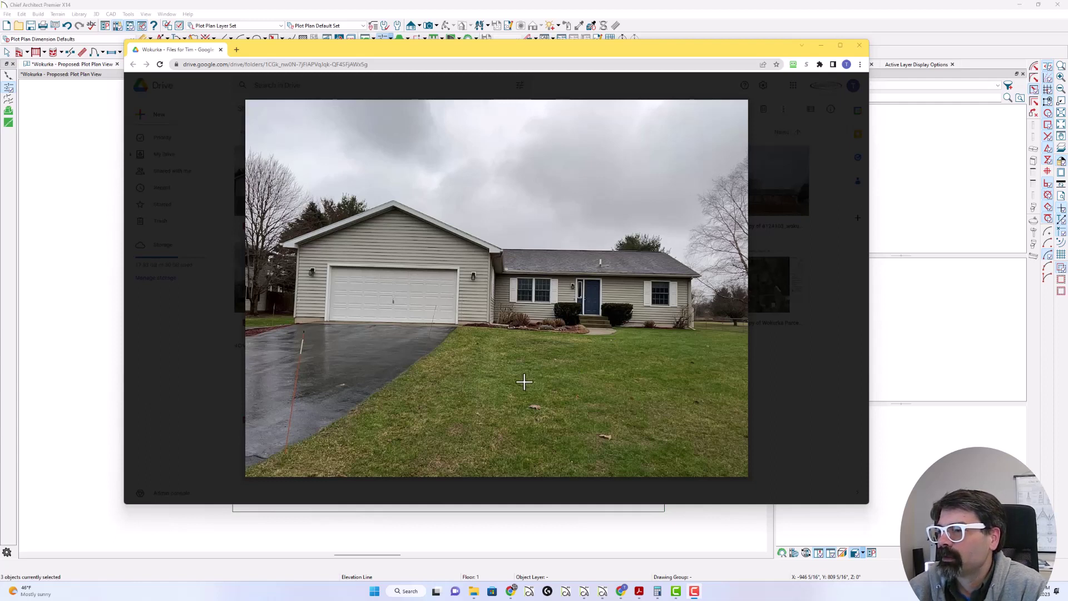
- Examine the grade along the garage and front entry, and browse the exterior photos through to the rear corner view
{"action": "left_click_drag", "start_coordinate": [460, 324], "coordinate": [294, 323]}
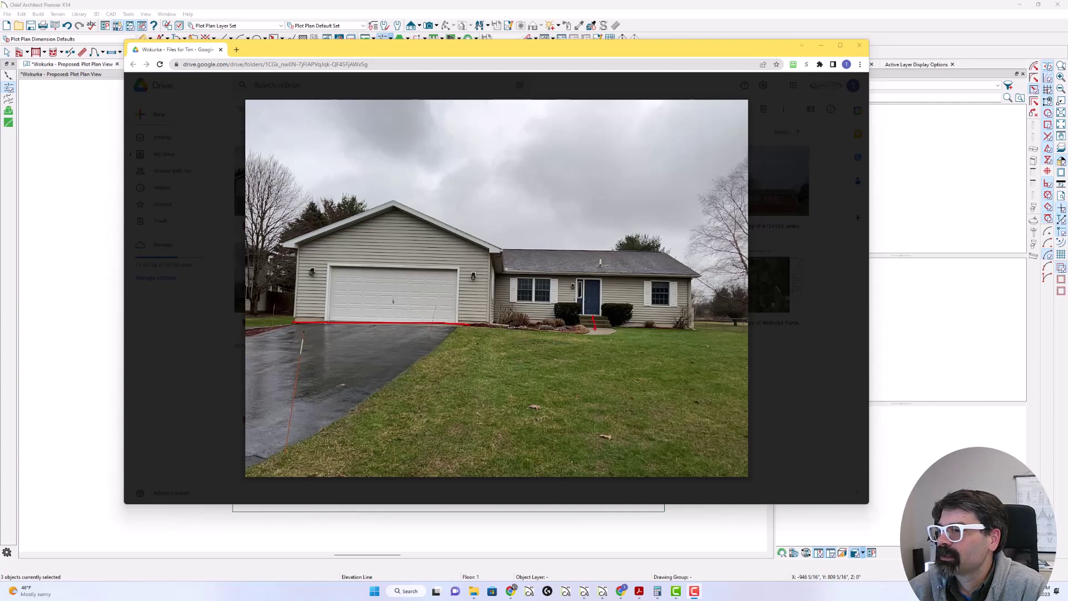
{"action": "left_click_drag", "start_coordinate": [583, 330], "coordinate": [613, 330]}
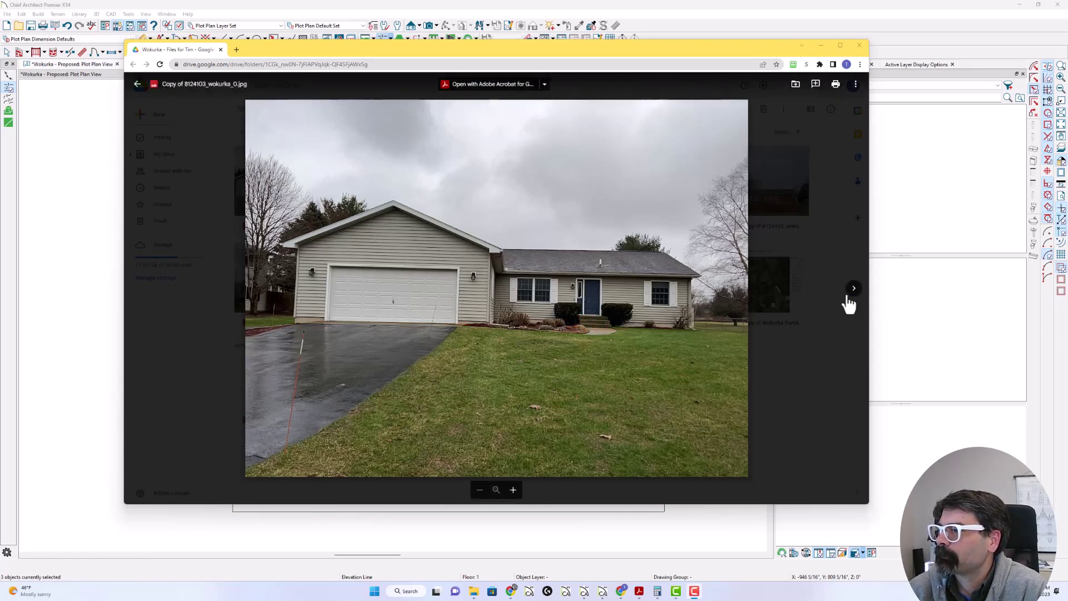
{"action": "left_click", "coordinate": [854, 290]}
{"action": "left_click", "coordinate": [853, 291]}
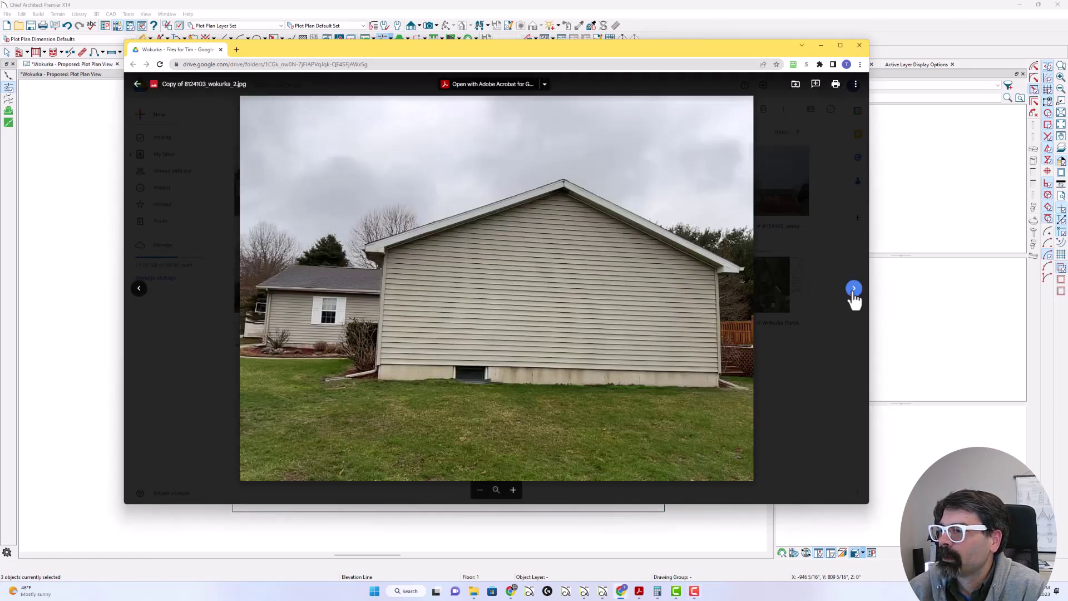
{"action": "left_click", "coordinate": [853, 290]}
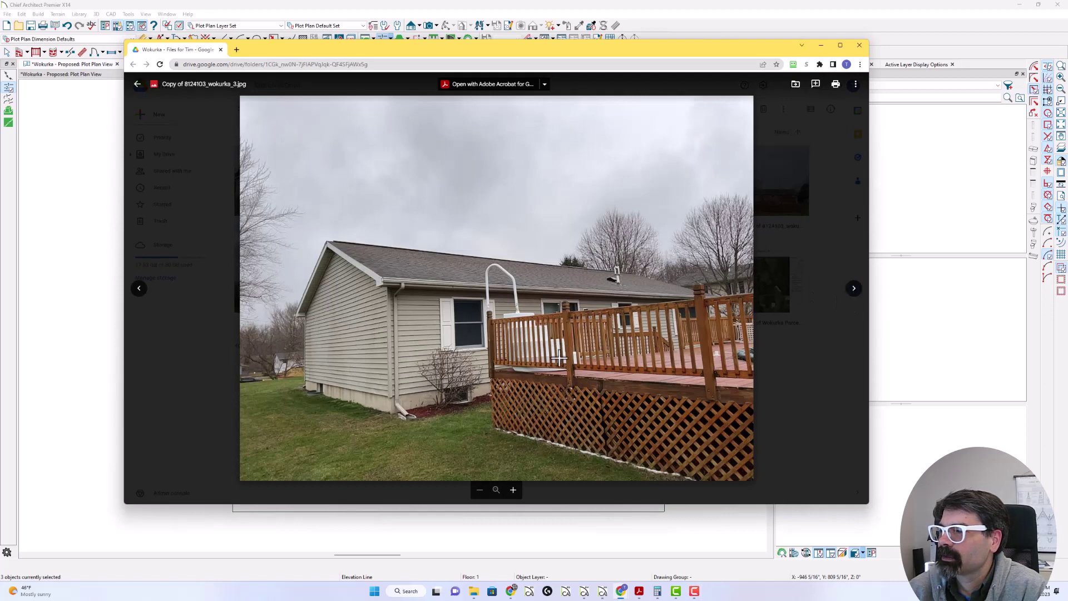
{"action": "left_click", "coordinate": [852, 290]}
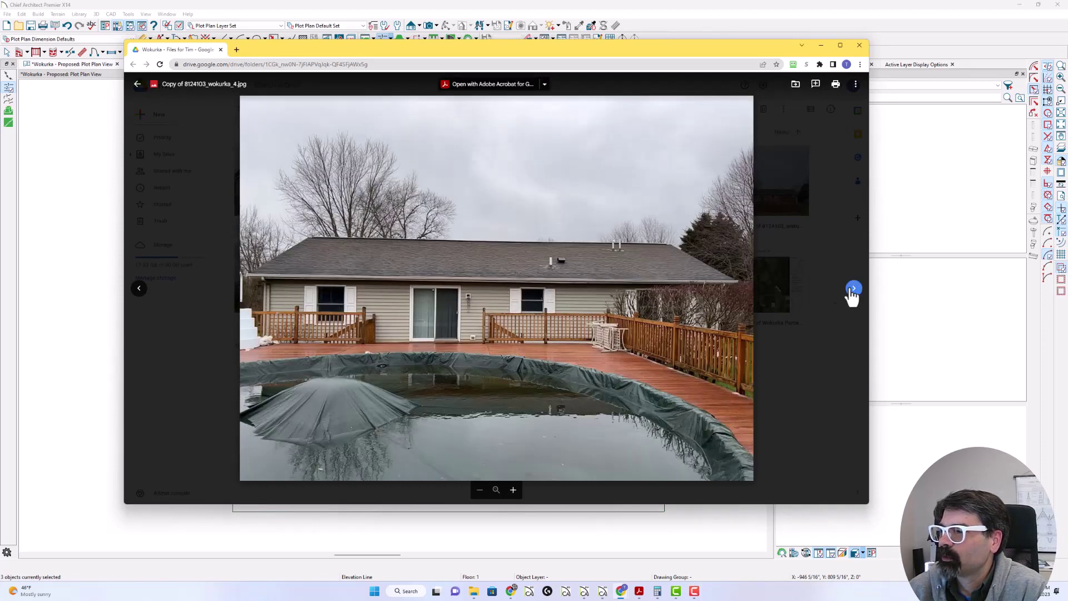
{"action": "left_click", "coordinate": [852, 291]}
{"action": "left_click", "coordinate": [853, 290]}
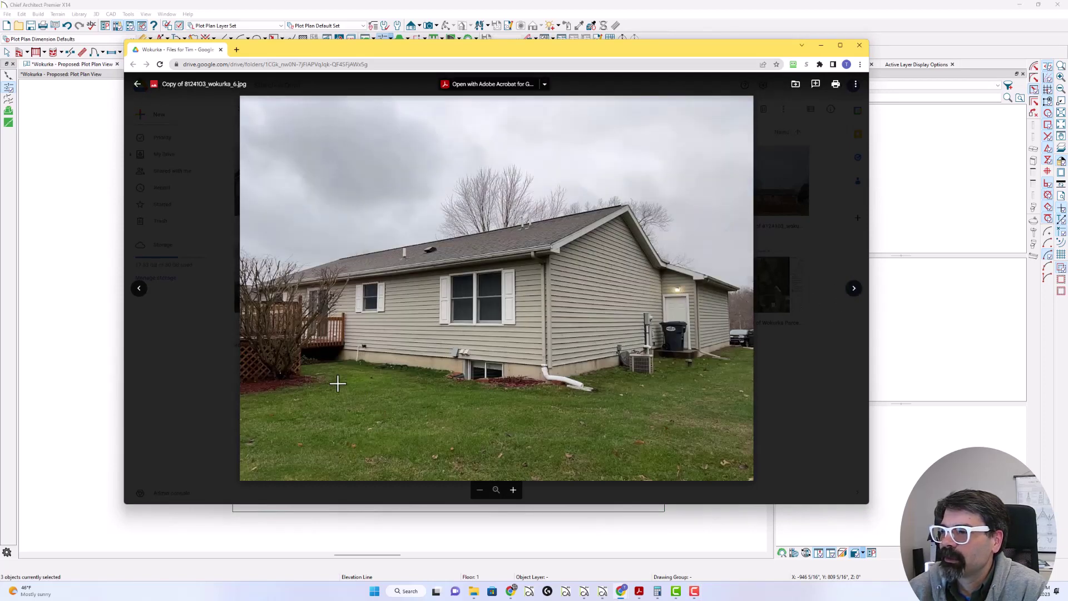
- Examine the grade beneath the rear deck and the slope away from the house in the rear corner photo
{"action": "scroll", "coordinate": [328, 364], "scroll_direction": "up", "scroll_amount": 3, "text": "ctrl"}
{"action": "scroll", "coordinate": [329, 368], "scroll_direction": "up", "scroll_amount": 1, "text": "ctrl"}
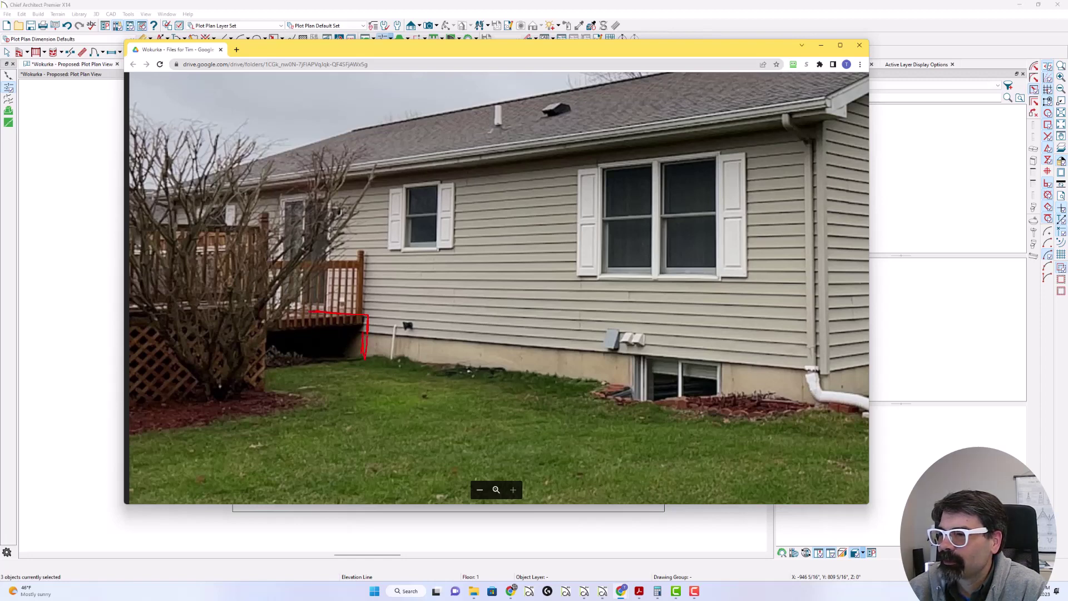
{"action": "left_click_drag", "start_coordinate": [337, 352], "coordinate": [363, 359]}
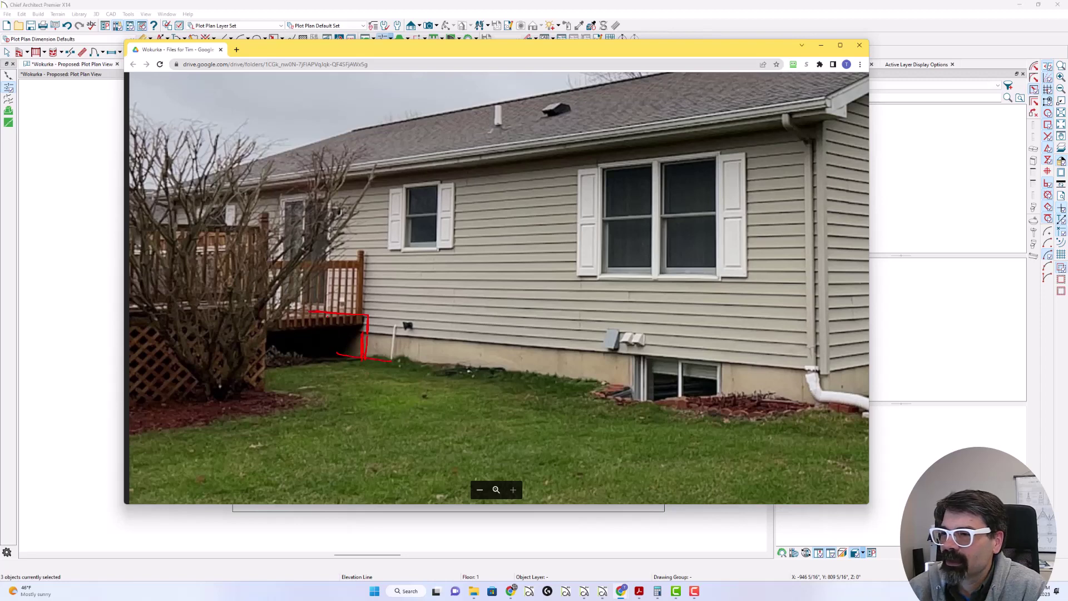
{"action": "mouse_move", "coordinate": [292, 310]}
{"action": "left_mouse_down"}
{"action": "mouse_move", "coordinate": [327, 361]}
{"action": "mouse_move", "coordinate": [347, 326]}
{"action": "mouse_move", "coordinate": [308, 306]}
{"action": "left_mouse_up"}
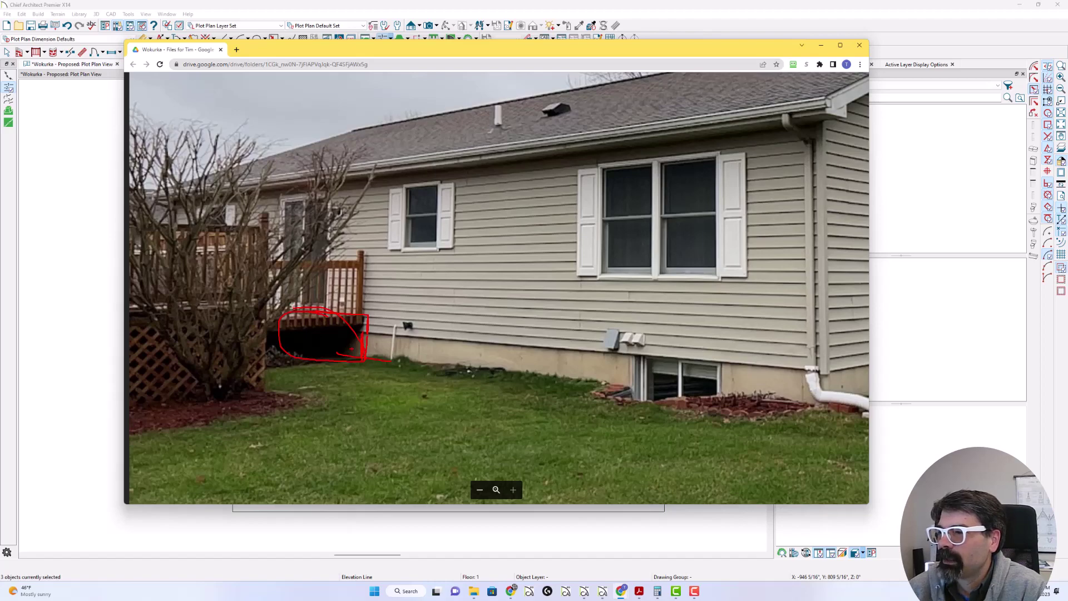
{"action": "key", "text": "Escape"}
{"action": "scroll", "coordinate": [350, 346], "scroll_direction": "down", "scroll_amount": 5}
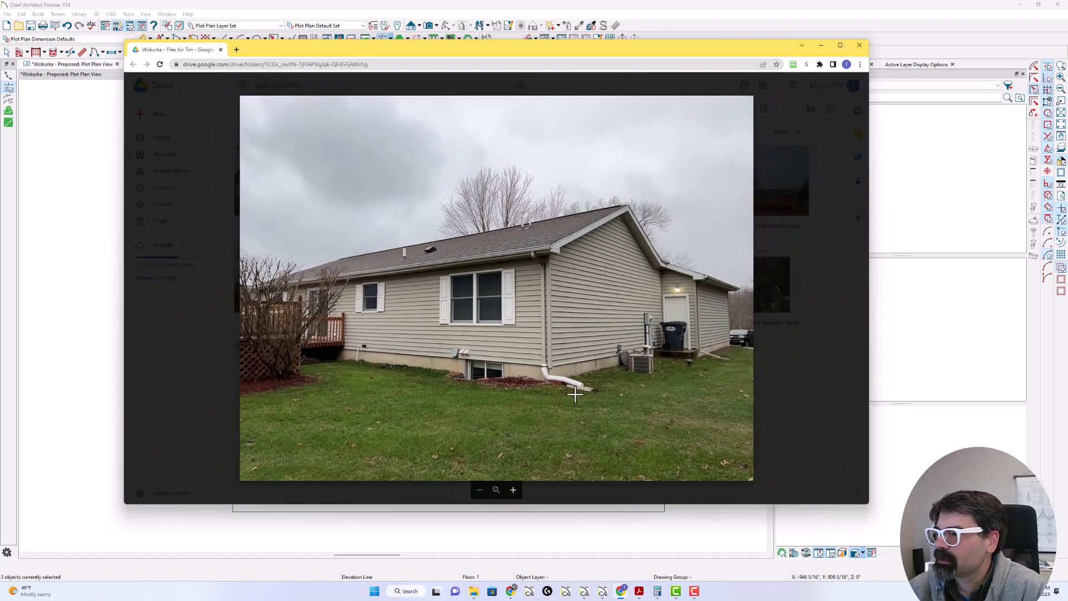
{"action": "left_click_drag", "start_coordinate": [726, 349], "coordinate": [778, 372]}
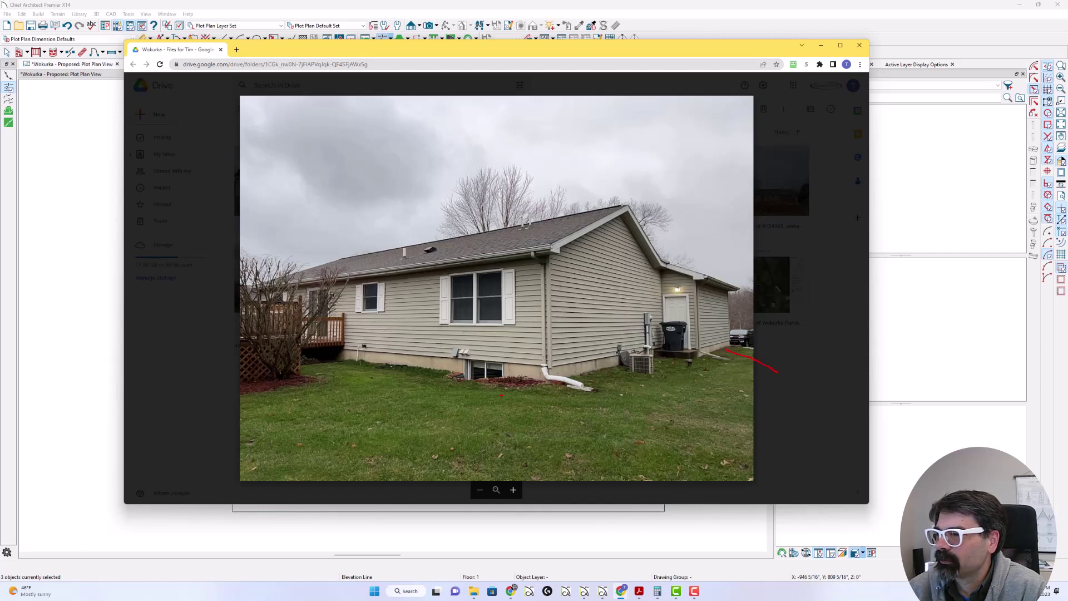
{"action": "left_click_drag", "start_coordinate": [388, 382], "coordinate": [170, 443]}
{"action": "left_click_drag", "start_coordinate": [237, 412], "coordinate": [152, 445]}
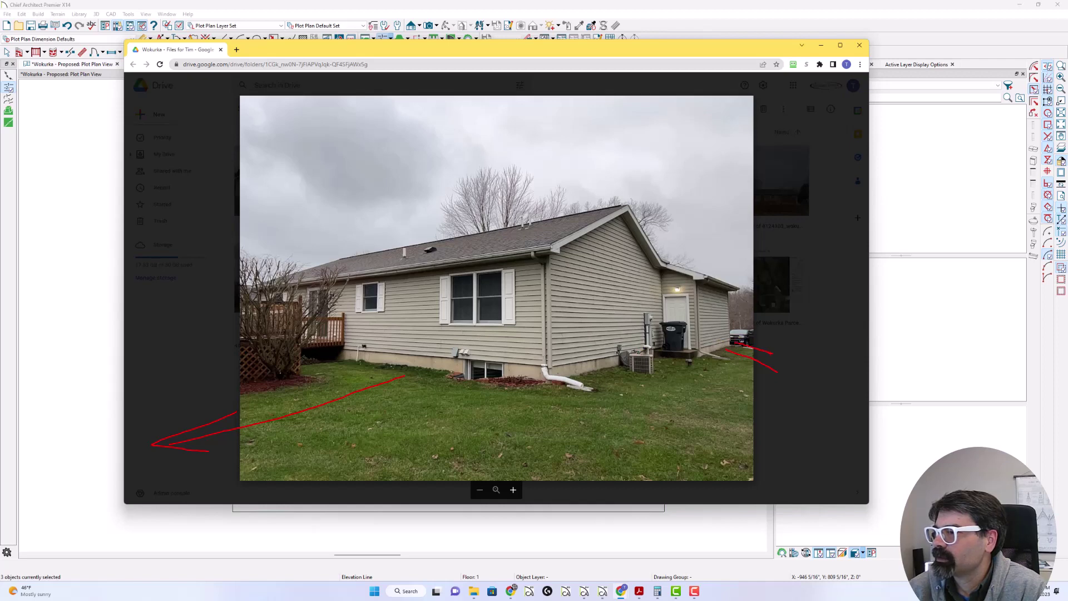
{"action": "left_click_drag", "start_coordinate": [739, 342], "coordinate": [771, 351]}
{"action": "key", "text": "Escape"}
- Switch to Chief Architect's plot plan and inspect the terrain perimeter's general building pad settings
{"action": "left_click", "coordinate": [442, 8]}
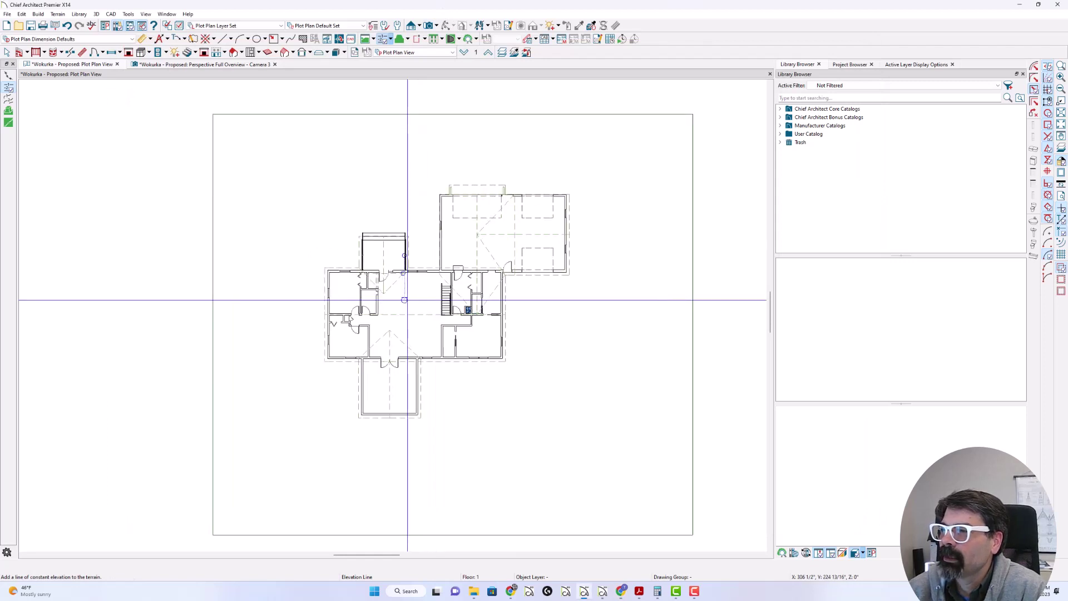
{"action": "left_click", "coordinate": [594, 114]}
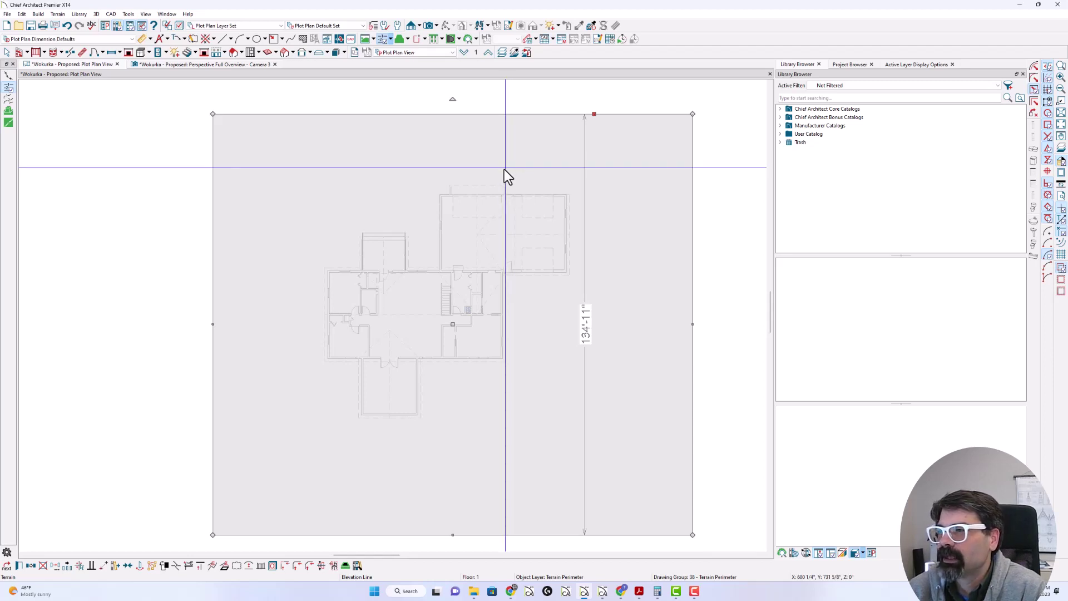
{"action": "double_click", "coordinate": [412, 185]}
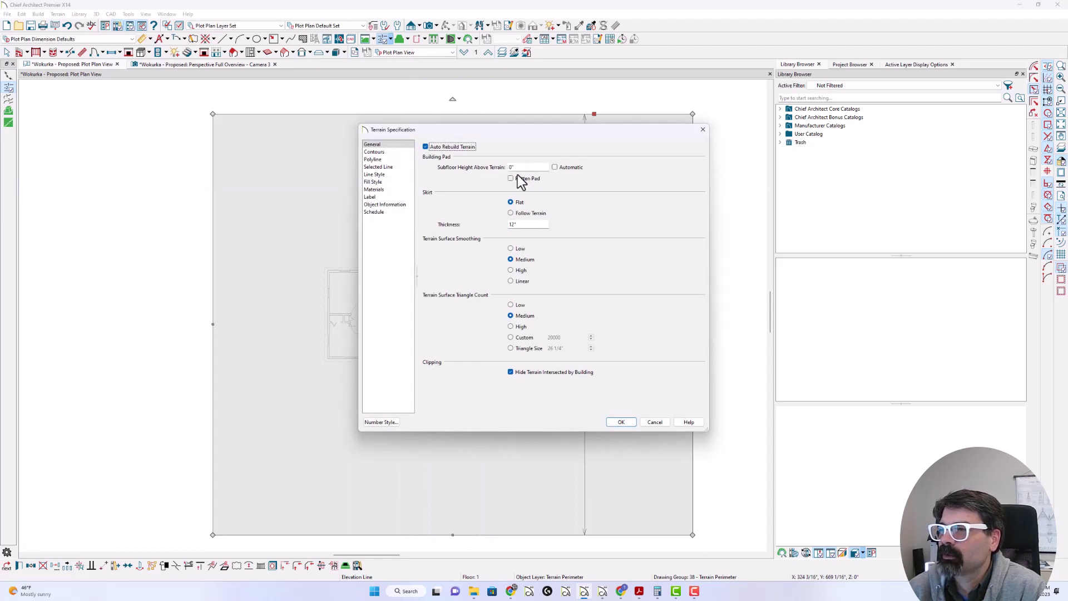
{"action": "key", "text": "Escape"}
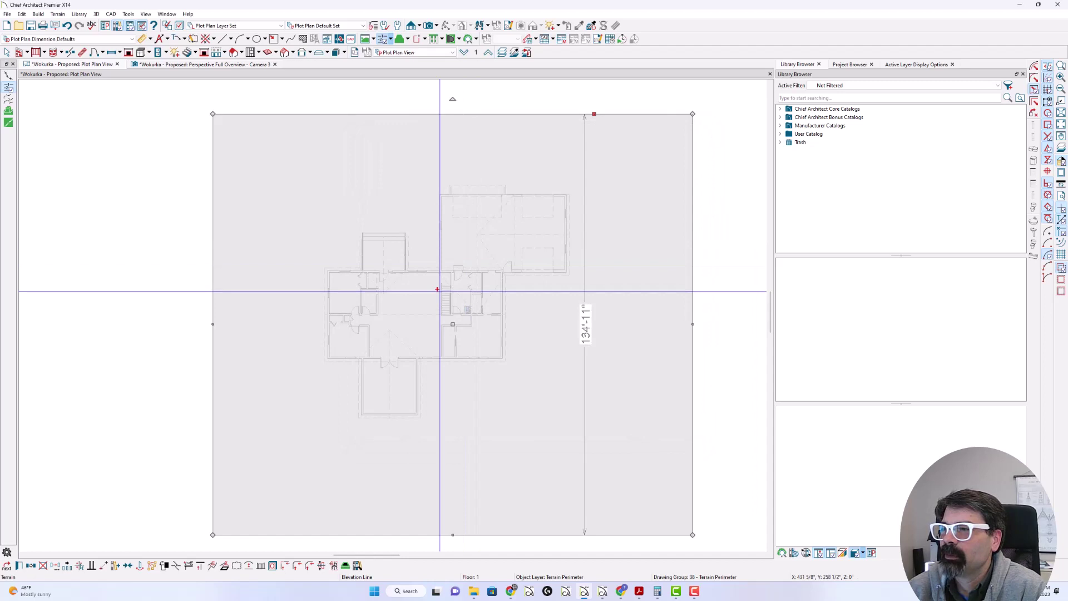
{"action": "mouse_move", "coordinate": [412, 270]}
{"action": "left_mouse_down"}
{"action": "mouse_move", "coordinate": [360, 271]}
{"action": "mouse_move", "coordinate": [316, 293]}
{"action": "mouse_move", "coordinate": [327, 364]}
{"action": "mouse_move", "coordinate": [406, 366]}
{"action": "left_mouse_up"}
{"action": "key", "text": "Escape"}
- Draw an elevation line about 23'-7" long along the garage's front wall and set its elevation to 3"
{"action": "left_click", "coordinate": [8, 99]}
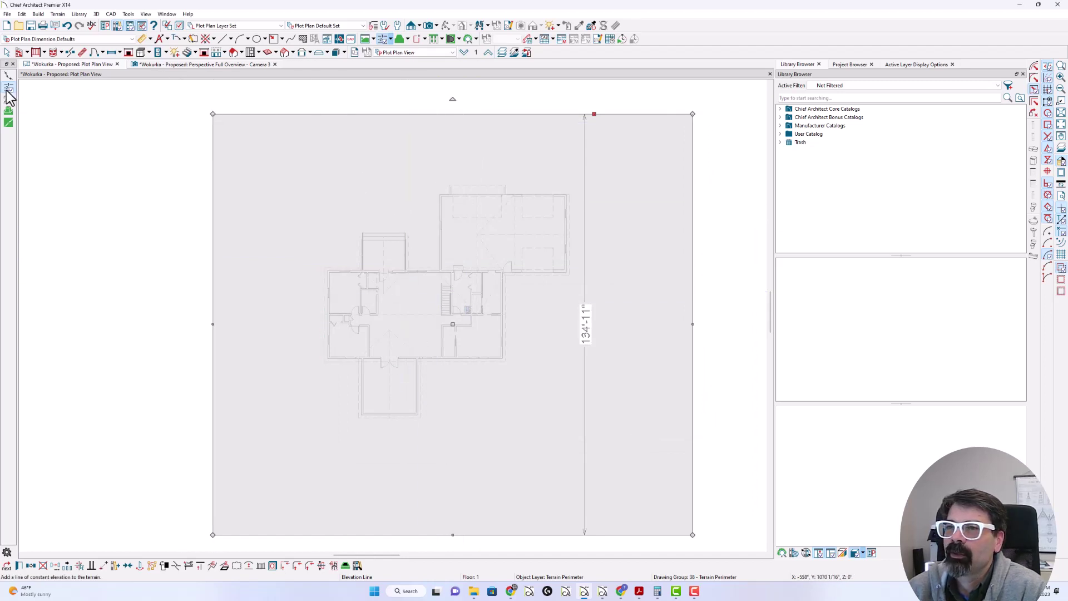
{"action": "left_click", "coordinate": [448, 186]}
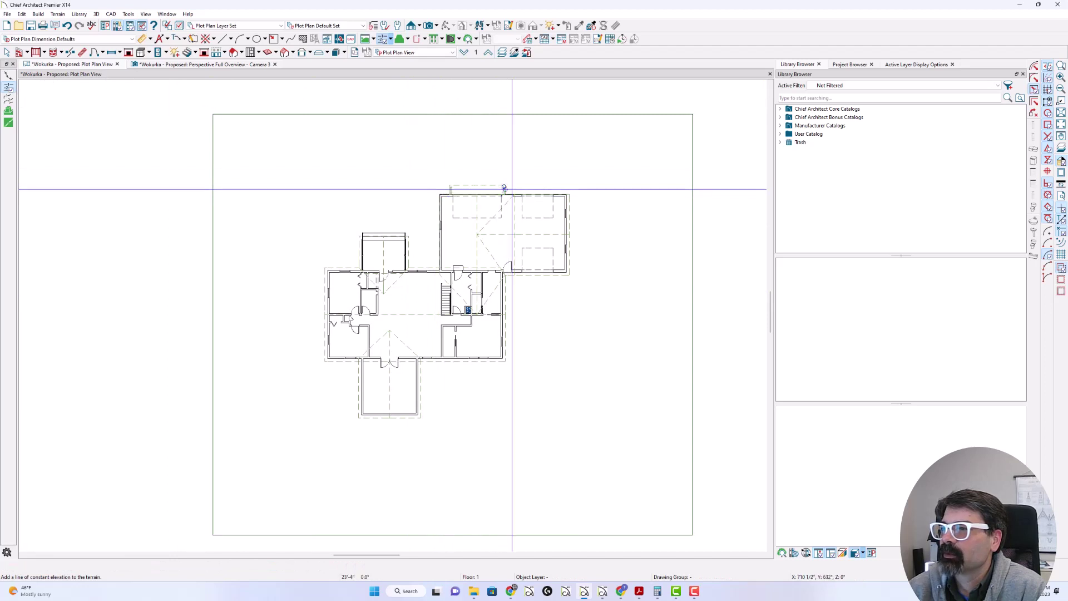
{"action": "left_click", "coordinate": [504, 189]}
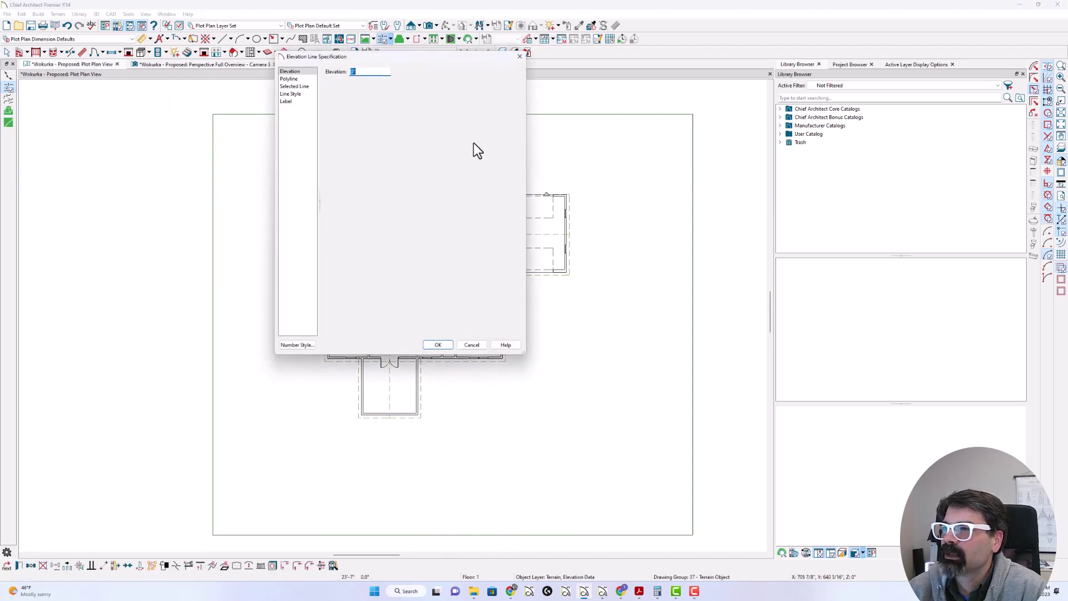
{"action": "type", "text": "3"}
{"action": "key", "text": "Return"}
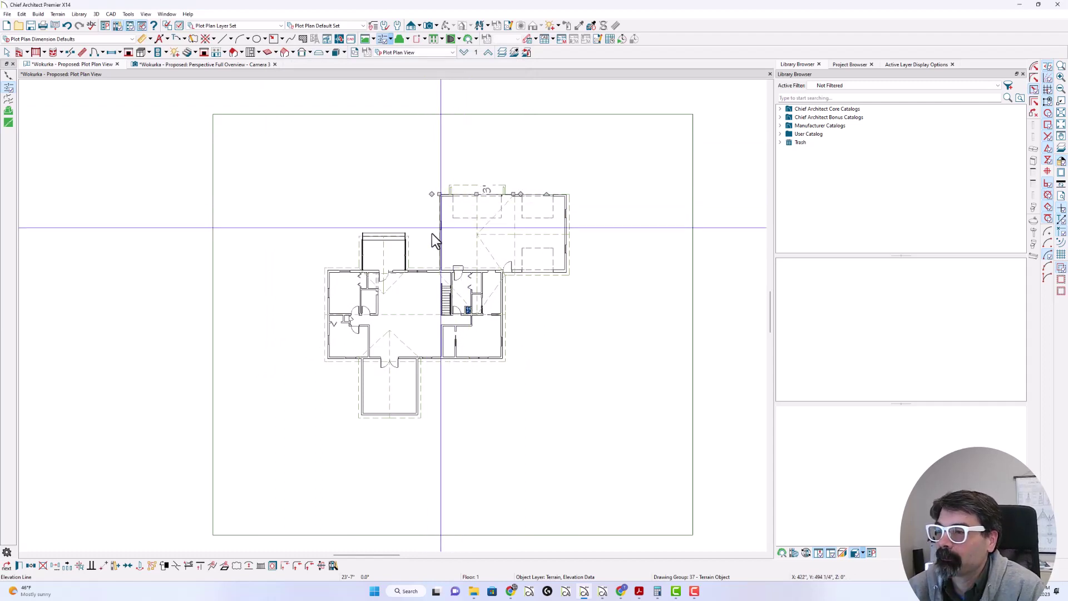
- Draw an elevation line about 34'-4" long along the house's front wall and move it about 2'-7" forward
{"action": "key", "text": "Escape"}
{"action": "left_click_drag", "start_coordinate": [325, 265], "coordinate": [431, 258]}
{"action": "left_click", "coordinate": [370, 268]}
{"action": "scroll", "coordinate": [368, 269], "scroll_direction": "up", "scroll_amount": 1}
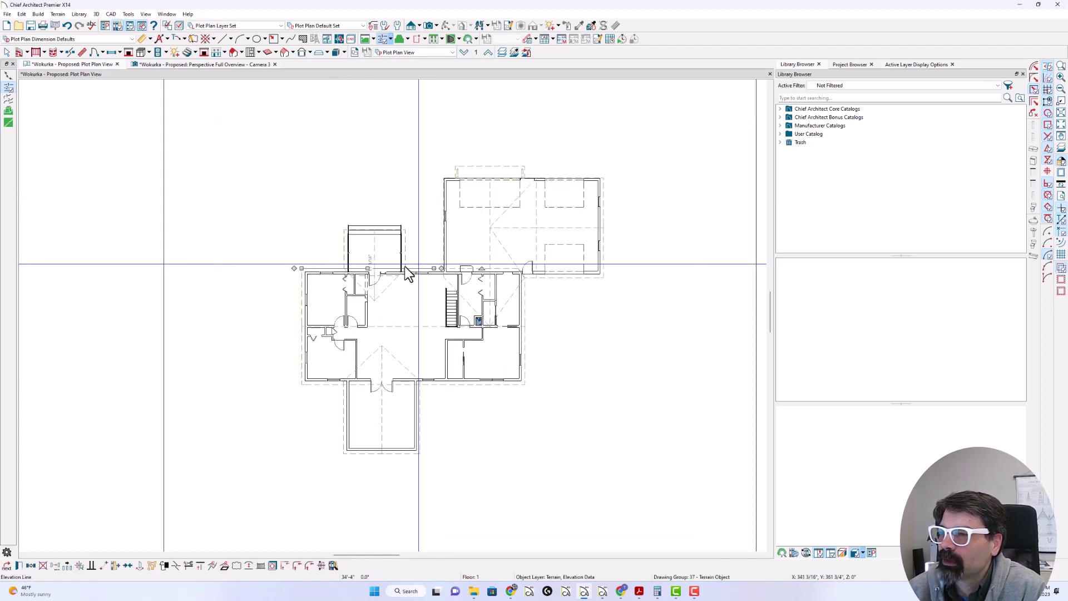
{"action": "left_click_drag", "start_coordinate": [368, 270], "coordinate": [369, 256]}
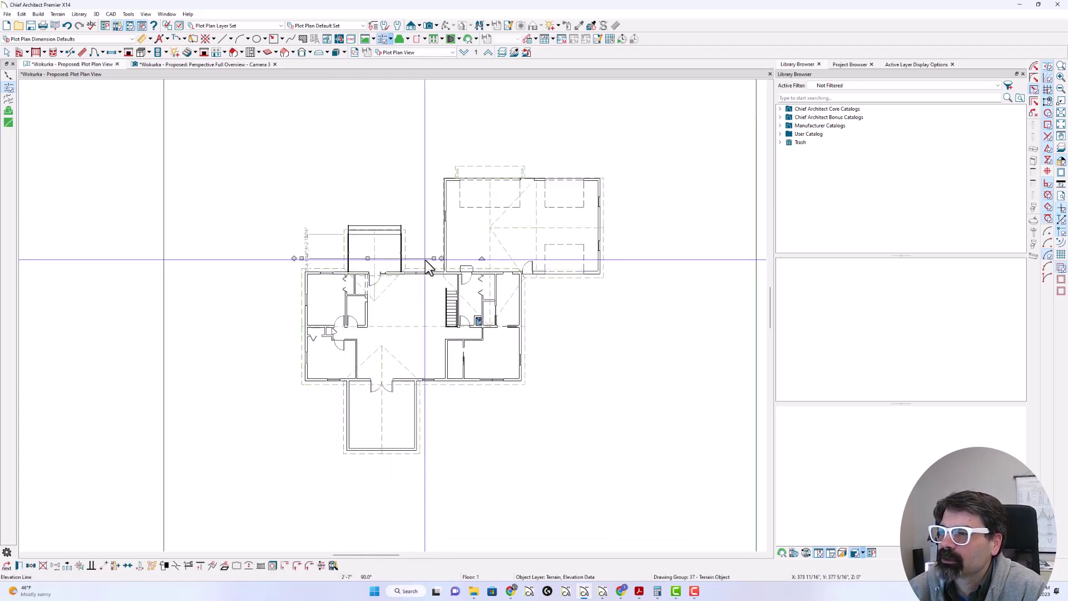
- Shorten the front elevation line to roughly the entry porch's width and open its elevation setting
{"action": "scroll", "coordinate": [429, 260], "scroll_direction": "up", "scroll_amount": 1}
{"action": "left_click_drag", "start_coordinate": [435, 258], "coordinate": [332, 257]}
{"action": "double_click", "coordinate": [345, 258]}
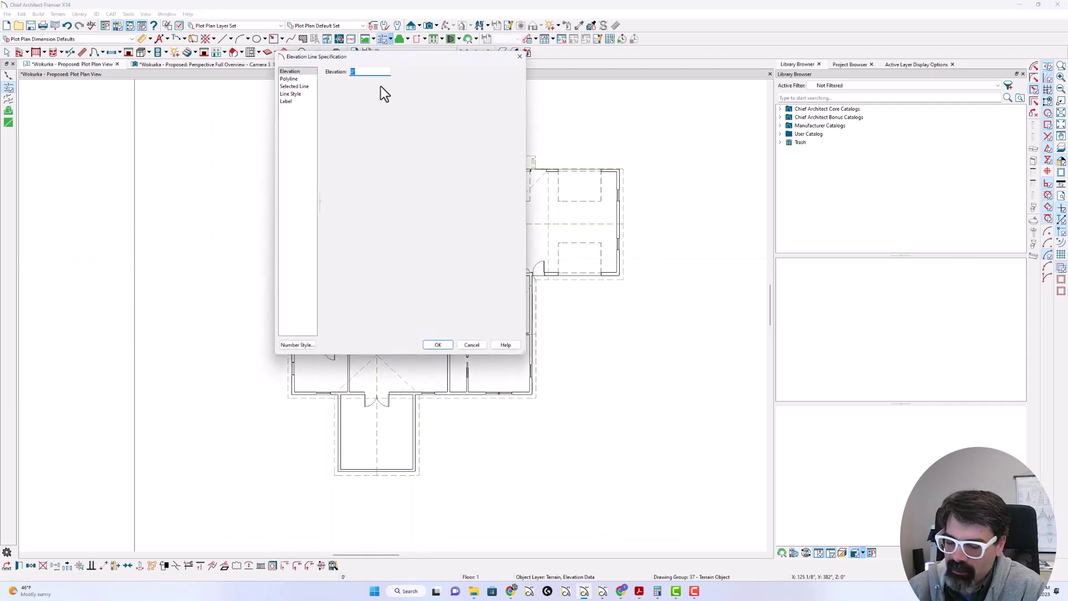
{"action": "key", "text": "Return"}
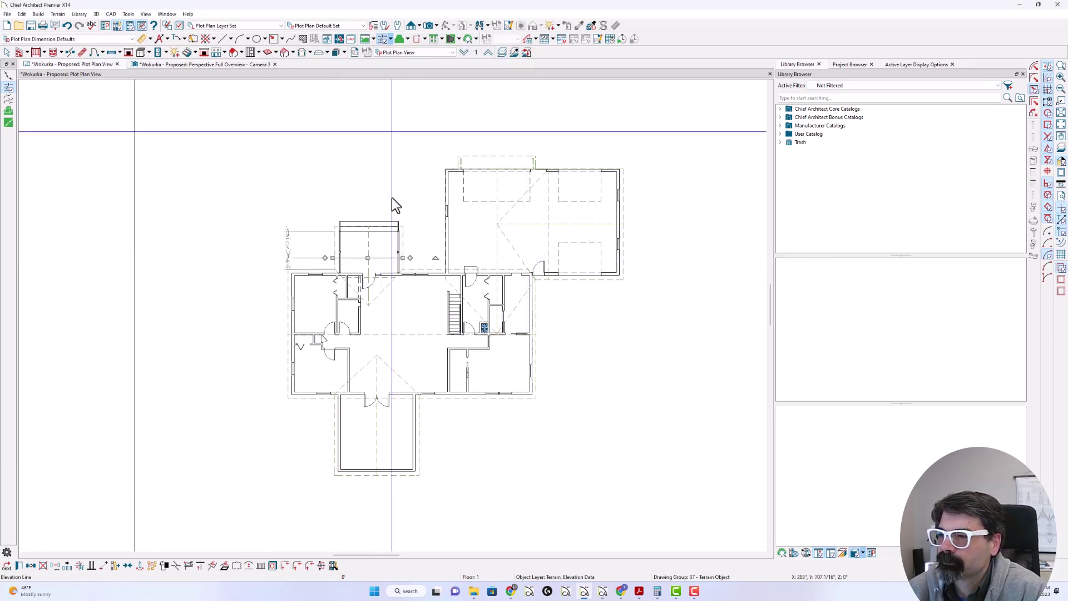
- Draw an elevation line about 55'-6 1/2" long along the house's rear wall and set its elevation to -36"
{"action": "left_click_drag", "start_coordinate": [287, 396], "coordinate": [421, 394]}
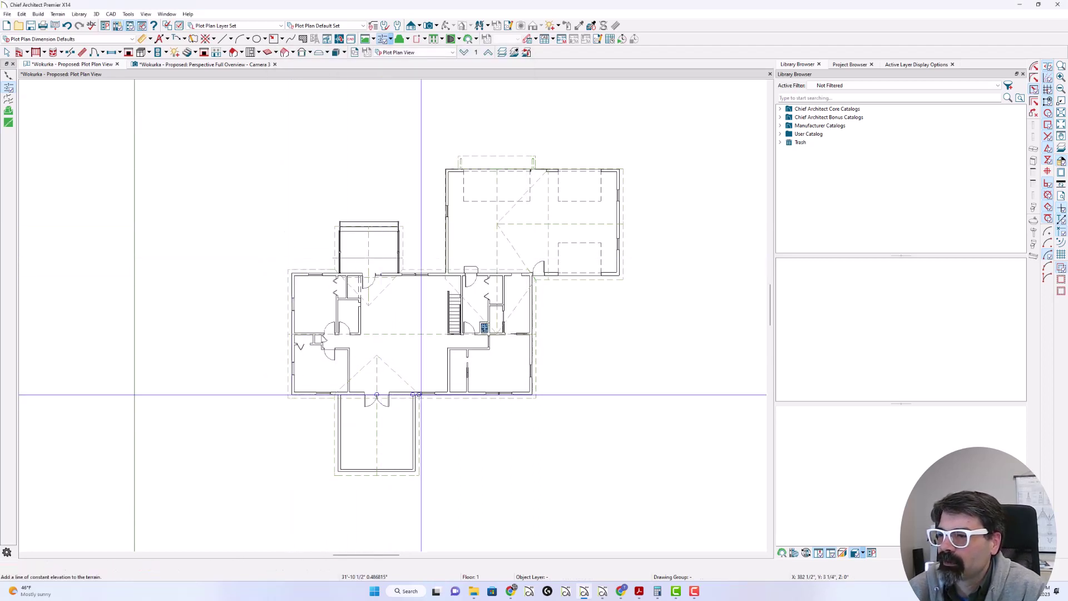
{"action": "left_click", "coordinate": [529, 394]}
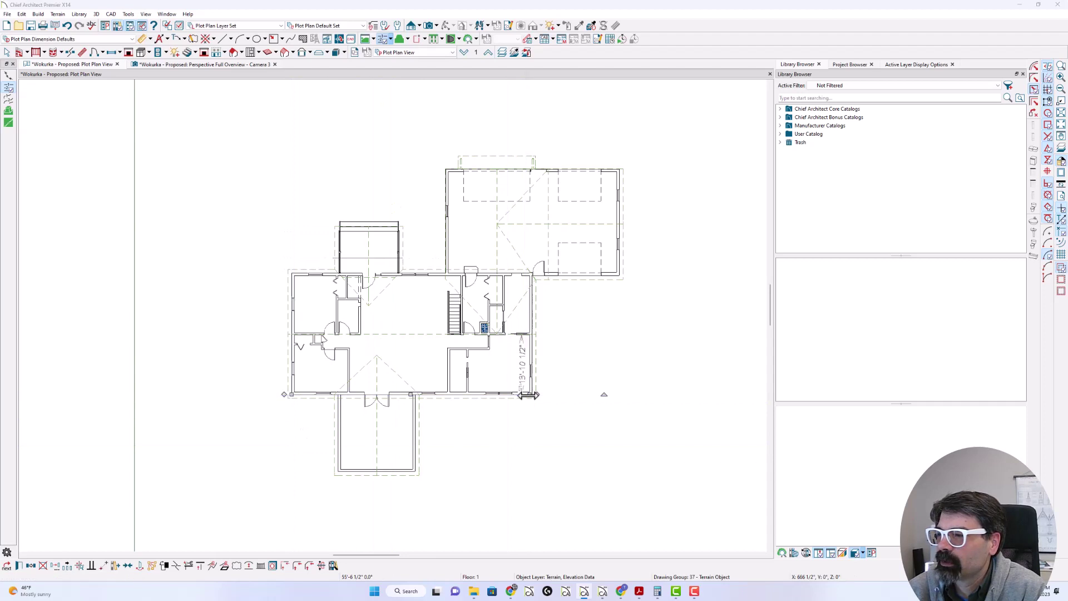
{"action": "double_click", "coordinate": [528, 395]}
{"action": "type", "text": "-48"}
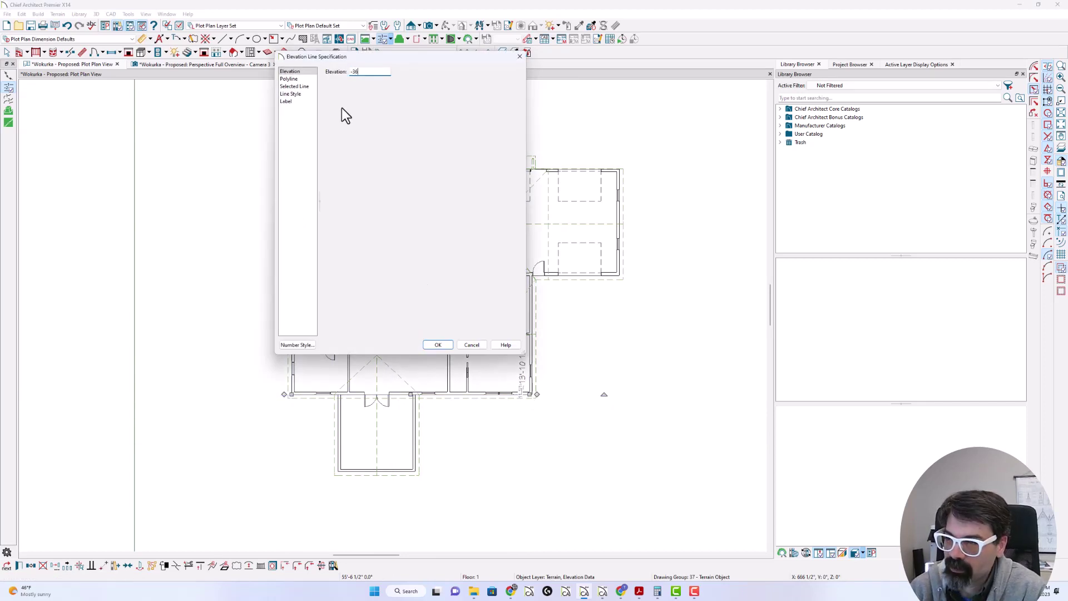
{"action": "key", "text": "Return"}
- Review the three elevation lines at the garage, front porch and rear wall in relation to the terrain perimeter
{"action": "scroll", "coordinate": [292, 249], "scroll_direction": "down", "scroll_amount": 3}
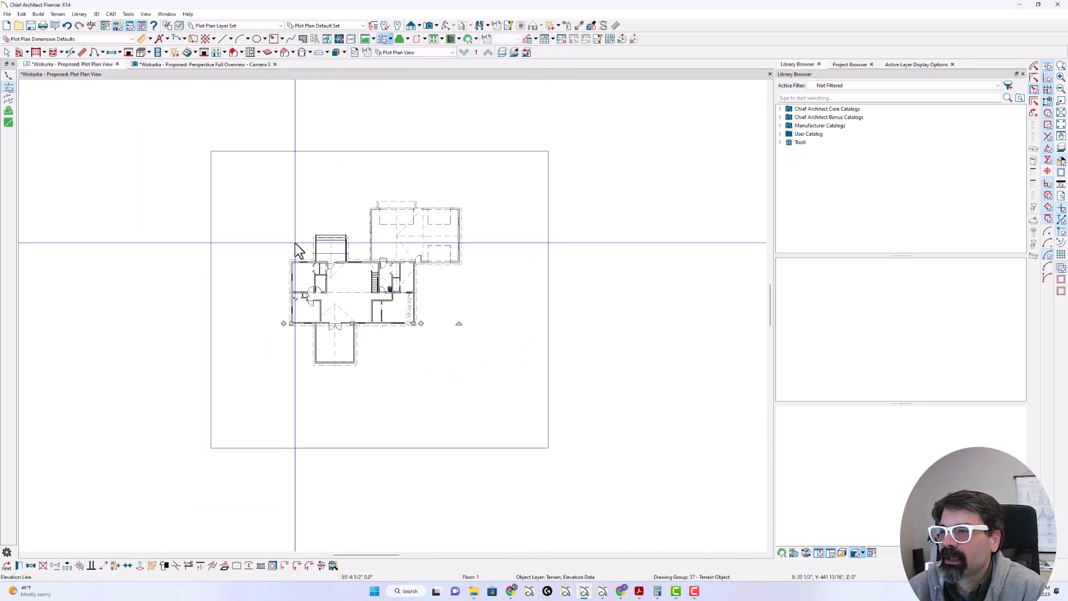
{"action": "left_click", "coordinate": [356, 152]}
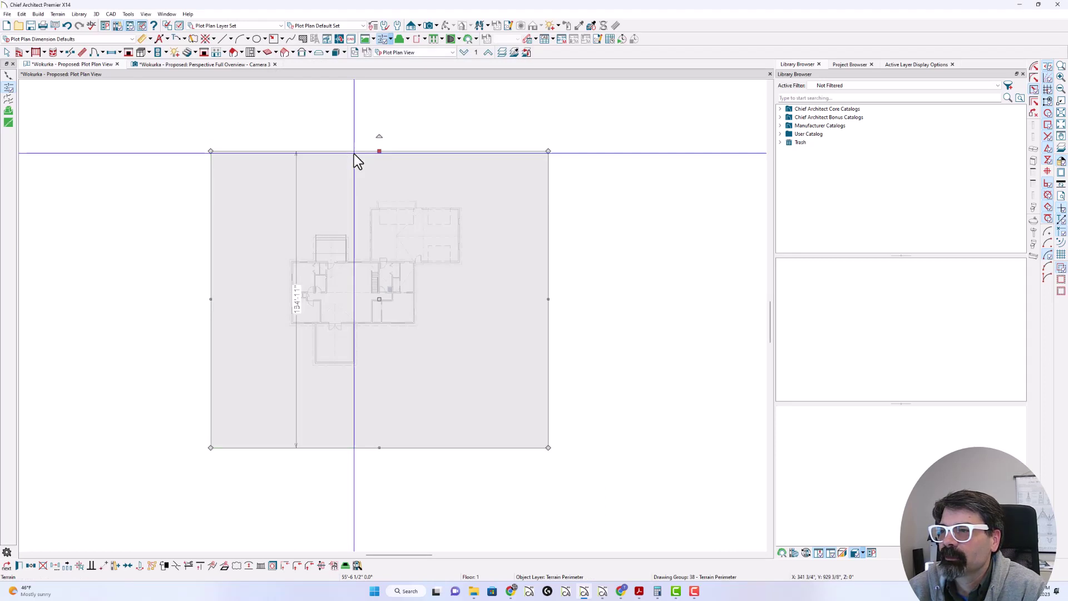
{"action": "key", "text": "Escape"}
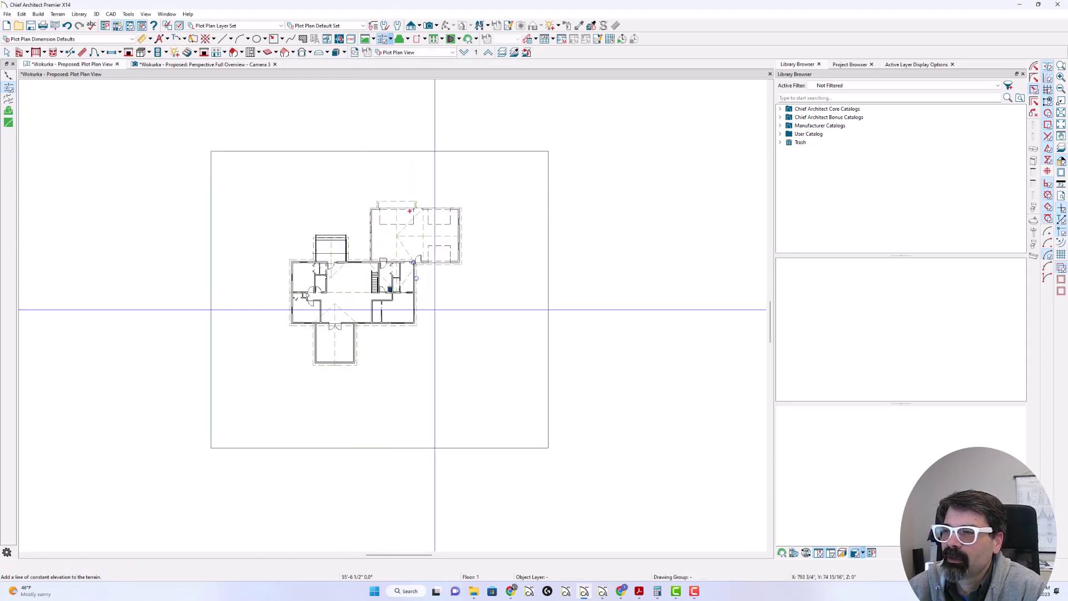
{"action": "left_click_drag", "start_coordinate": [412, 209], "coordinate": [363, 205]}
{"action": "mouse_move", "coordinate": [375, 152]}
{"action": "left_mouse_down"}
{"action": "mouse_move", "coordinate": [300, 156]}
{"action": "mouse_move", "coordinate": [317, 147]}
{"action": "left_mouse_up"}
{"action": "left_click_drag", "start_coordinate": [336, 252], "coordinate": [369, 212]}
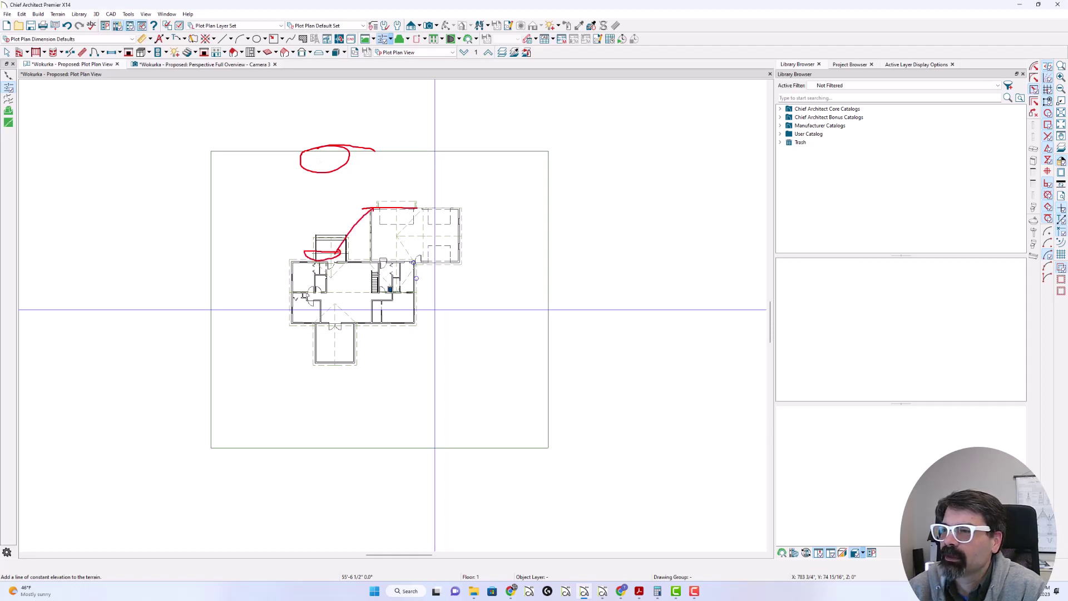
{"action": "left_click_drag", "start_coordinate": [305, 253], "coordinate": [312, 321]}
{"action": "mouse_move", "coordinate": [427, 155]}
{"action": "left_mouse_down"}
{"action": "mouse_move", "coordinate": [245, 157]}
{"action": "mouse_move", "coordinate": [202, 331]}
{"action": "mouse_move", "coordinate": [228, 442]}
{"action": "mouse_move", "coordinate": [465, 448]}
{"action": "left_mouse_up"}
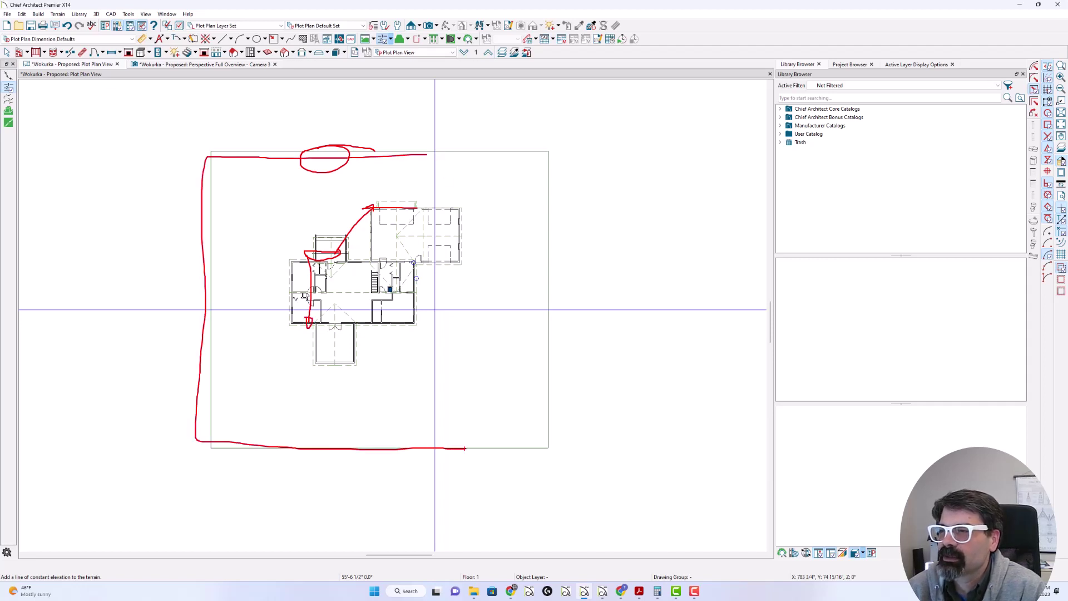
{"action": "left_click_drag", "start_coordinate": [415, 209], "coordinate": [373, 212]}
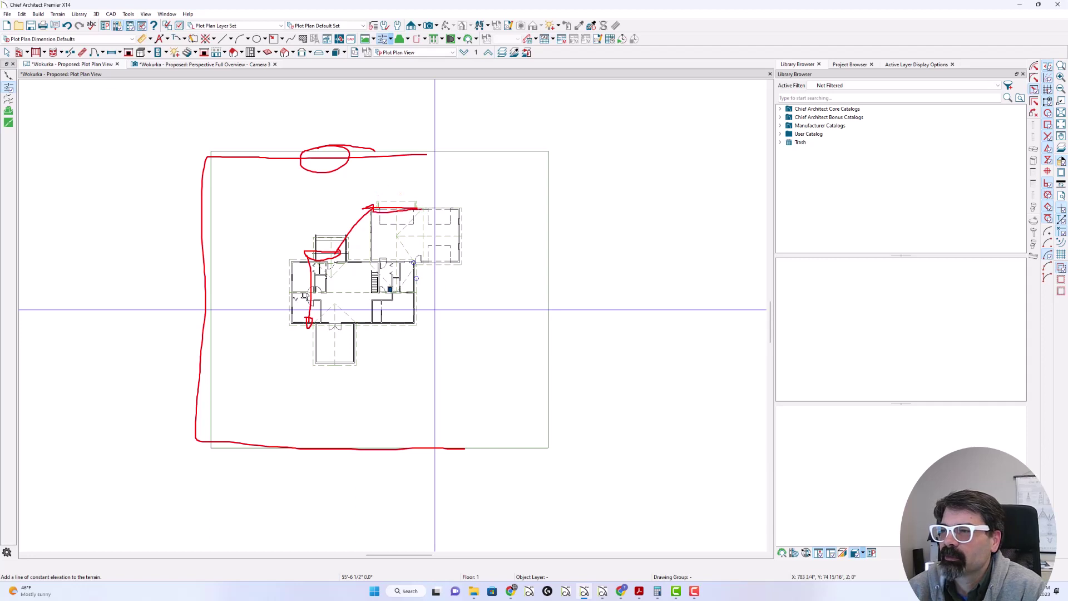
{"action": "left_click_drag", "start_coordinate": [349, 254], "coordinate": [306, 255]}
{"action": "left_click_drag", "start_coordinate": [416, 323], "coordinate": [285, 324]}
{"action": "key", "text": "Escape"}
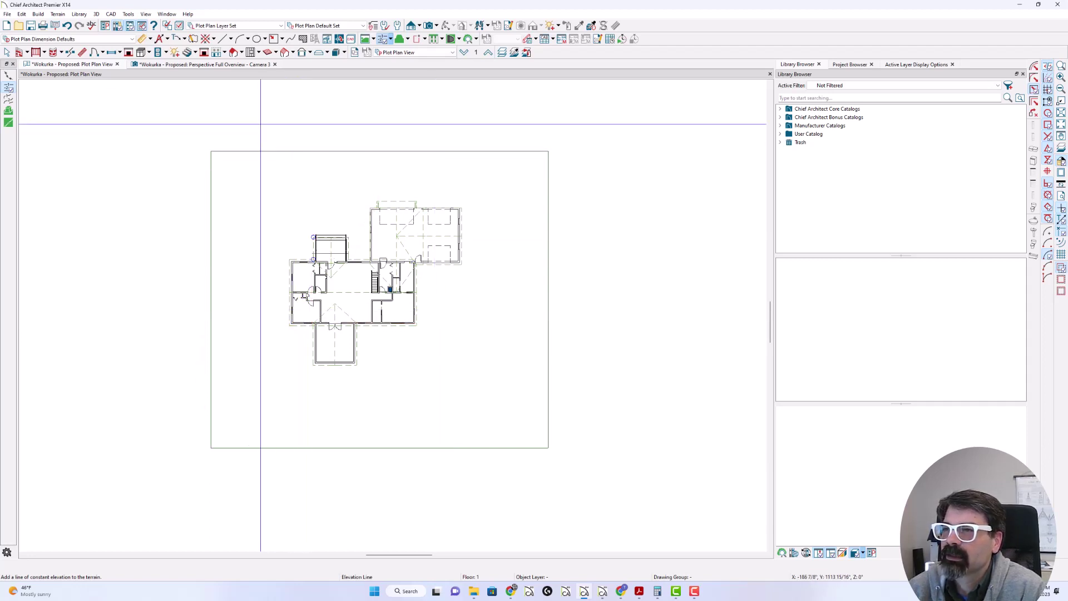
{"action": "scroll", "coordinate": [373, 167], "scroll_direction": "up", "scroll_amount": 2}
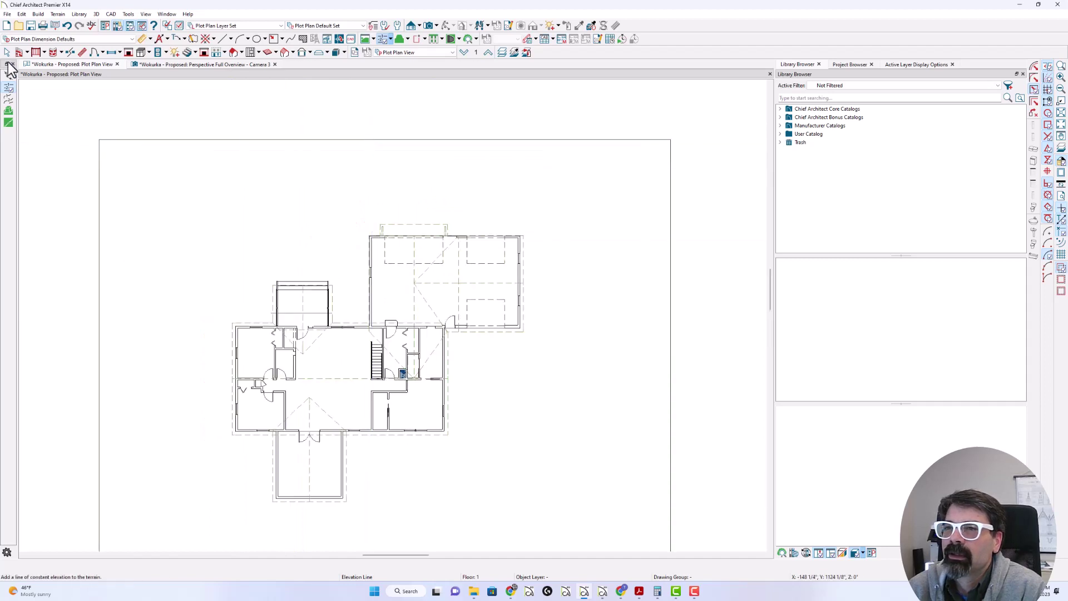
- Draw elevation lines about 31'-11" long near the front lot edge and 6'-2" long at the garage-house rear corner, setting the short one to -18"
{"action": "left_click_drag", "start_coordinate": [360, 159], "coordinate": [479, 160]}
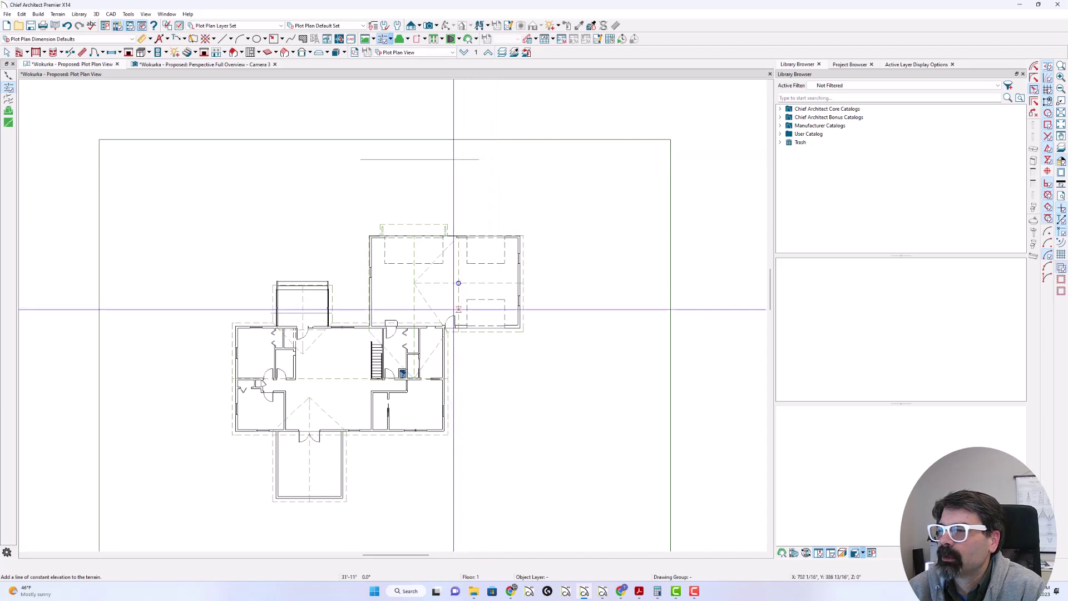
{"action": "scroll", "coordinate": [448, 332], "scroll_direction": "up", "scroll_amount": 1}
{"action": "mouse_move", "coordinate": [449, 331]}
{"action": "left_mouse_down"}
{"action": "mouse_move", "coordinate": [476, 329]}
{"action": "mouse_move", "coordinate": [456, 325]}
{"action": "left_mouse_up"}
{"action": "scroll", "coordinate": [462, 329], "scroll_direction": "up", "scroll_amount": 2}
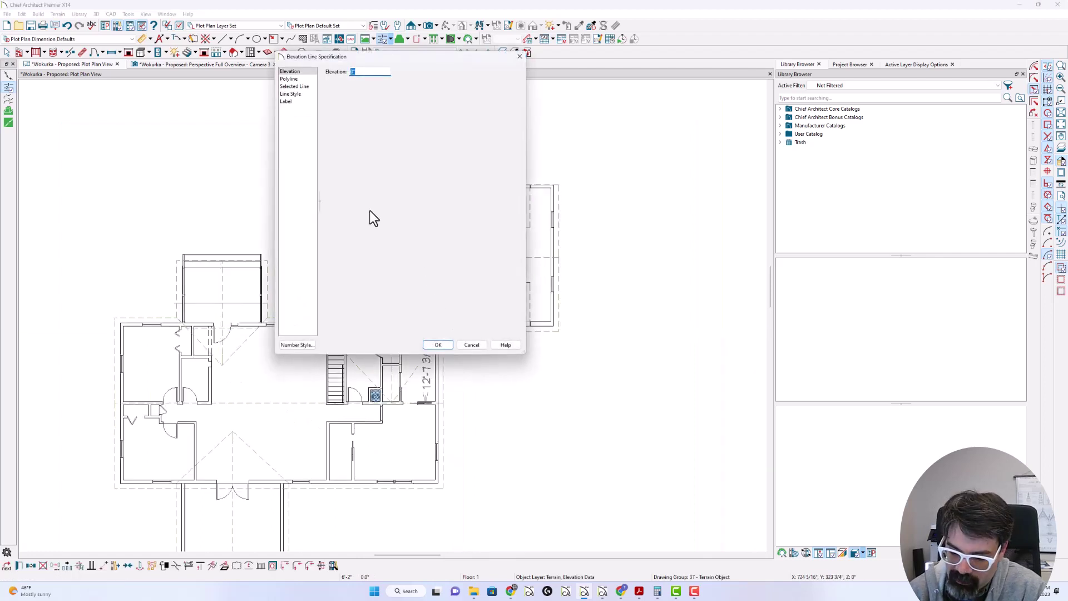
{"action": "type", "text": "-18"}
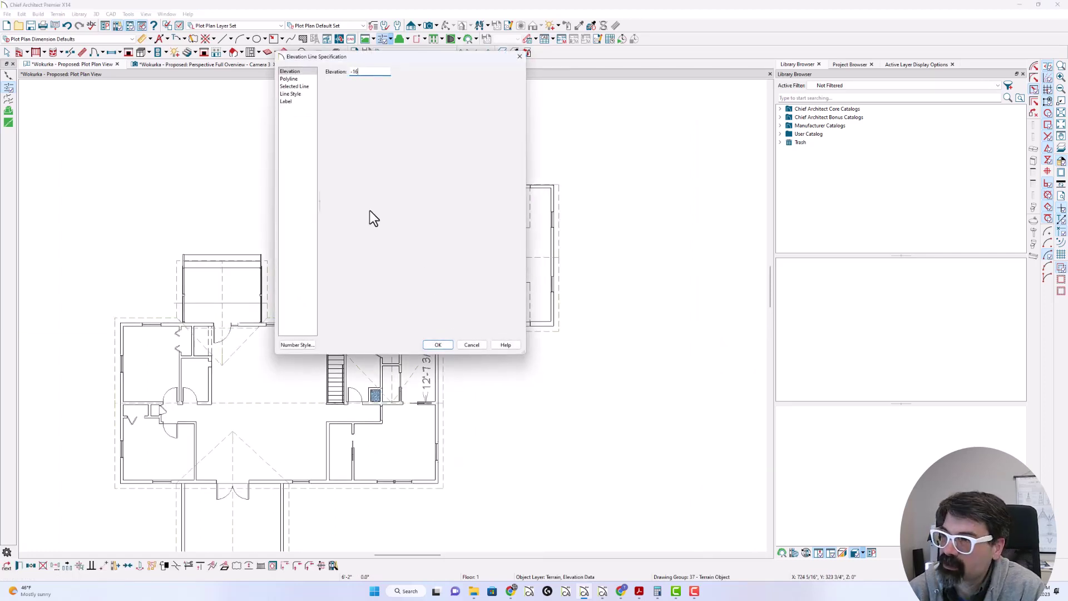
{"action": "key", "text": "Return"}
{"action": "scroll", "coordinate": [446, 318], "scroll_direction": "down", "scroll_amount": 2}
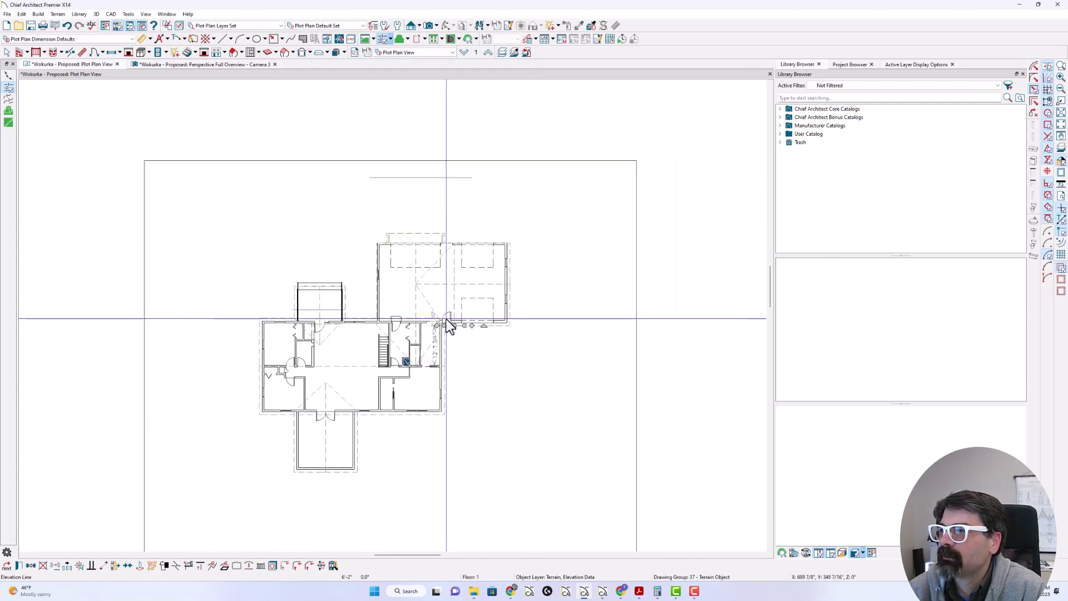
- Set the elevation of the line near the terrain's front edge, ahead of the garage, to -30"
{"action": "left_click", "coordinate": [443, 179]}
{"action": "left_click", "coordinate": [444, 179]}
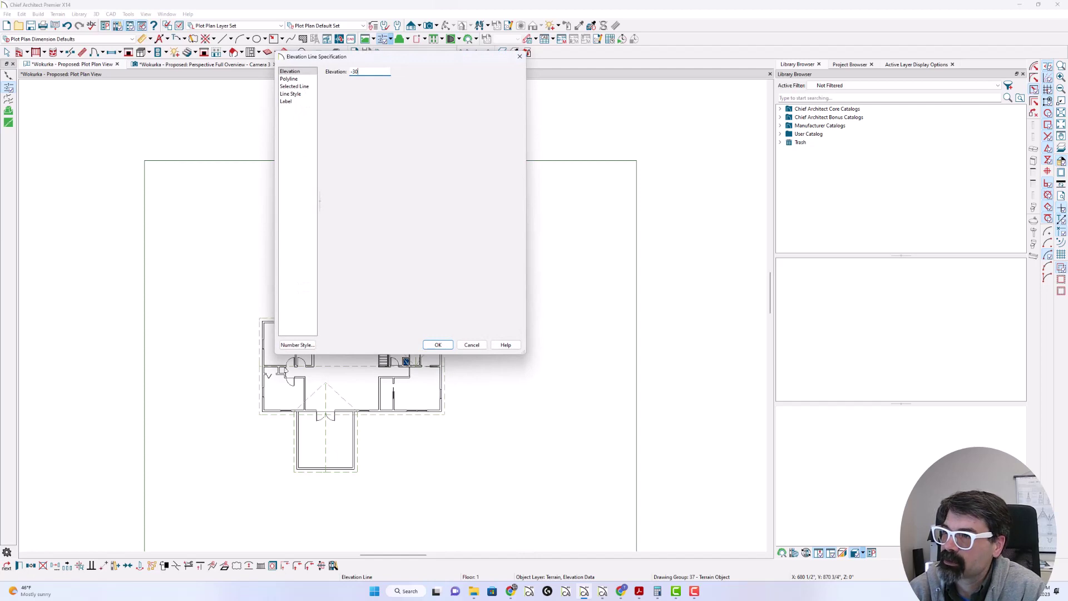
{"action": "key", "text": "Return"}
{"action": "key", "text": "Escape"}
- Draw an elevation line about 39' long near the garage-side terrain edge, parallel to it, and shorten it to about 24'-6"
{"action": "left_click_drag", "start_coordinate": [591, 294], "coordinate": [591, 420]}
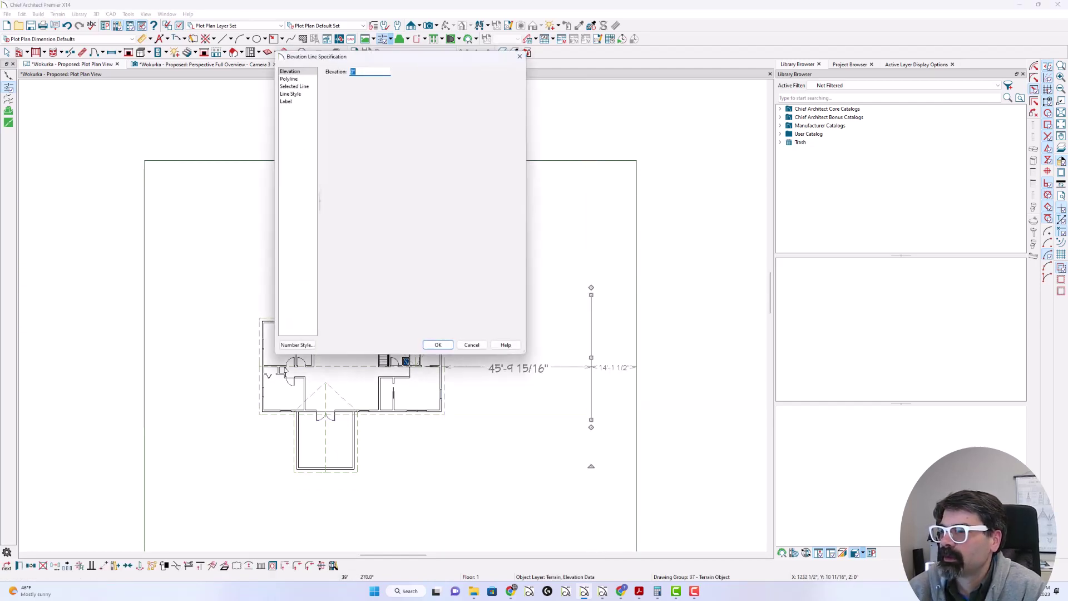
{"action": "key", "text": "Return"}
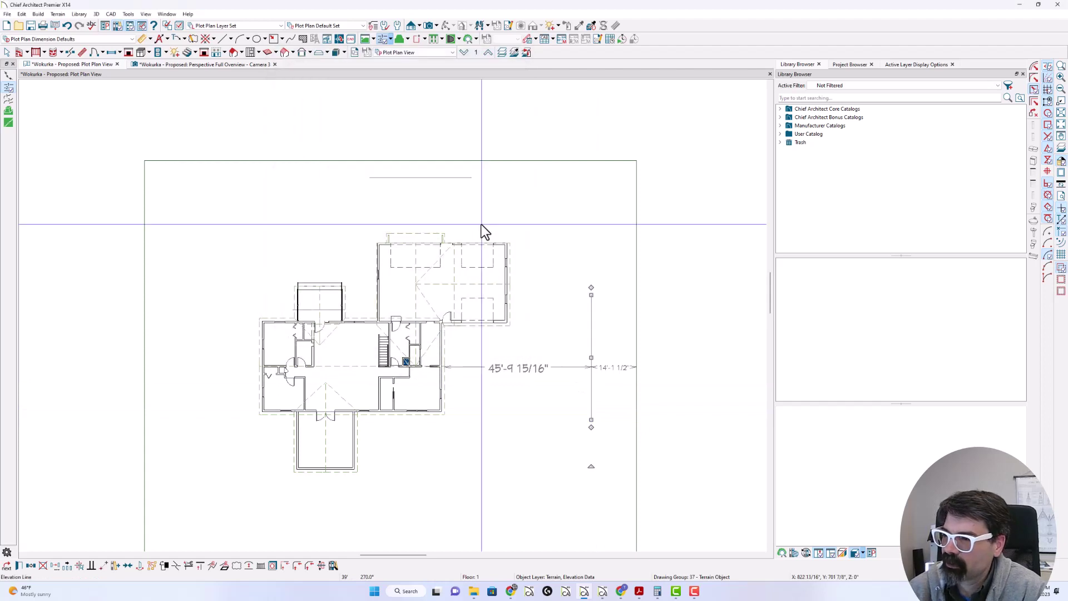
{"action": "left_click_drag", "start_coordinate": [592, 419], "coordinate": [592, 374]}
- Switch to the perspective full overview to examine the terrain shape around the house
{"action": "left_click", "coordinate": [216, 68]}
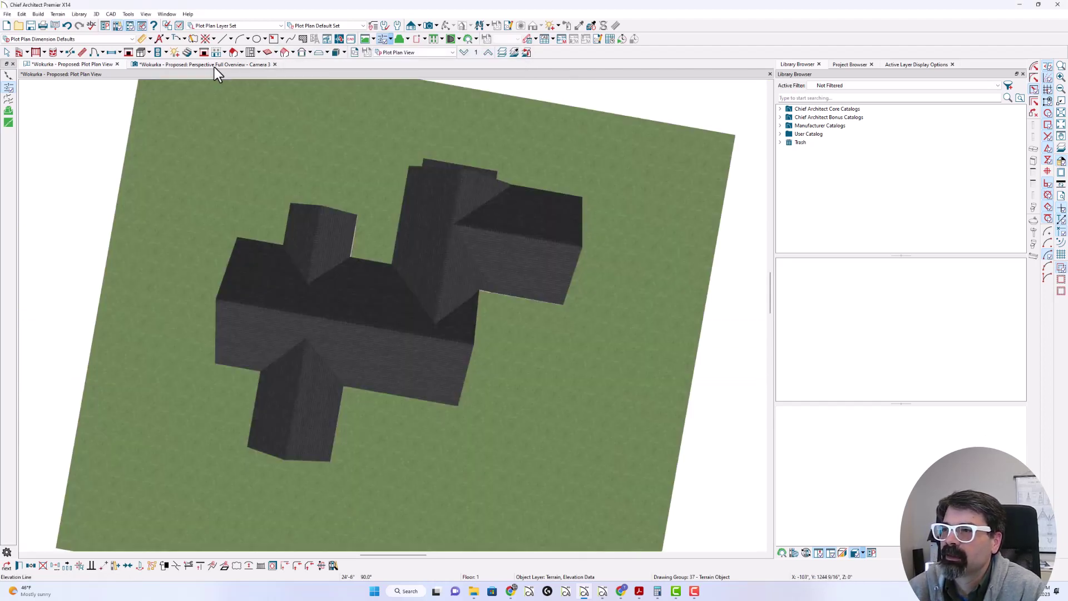
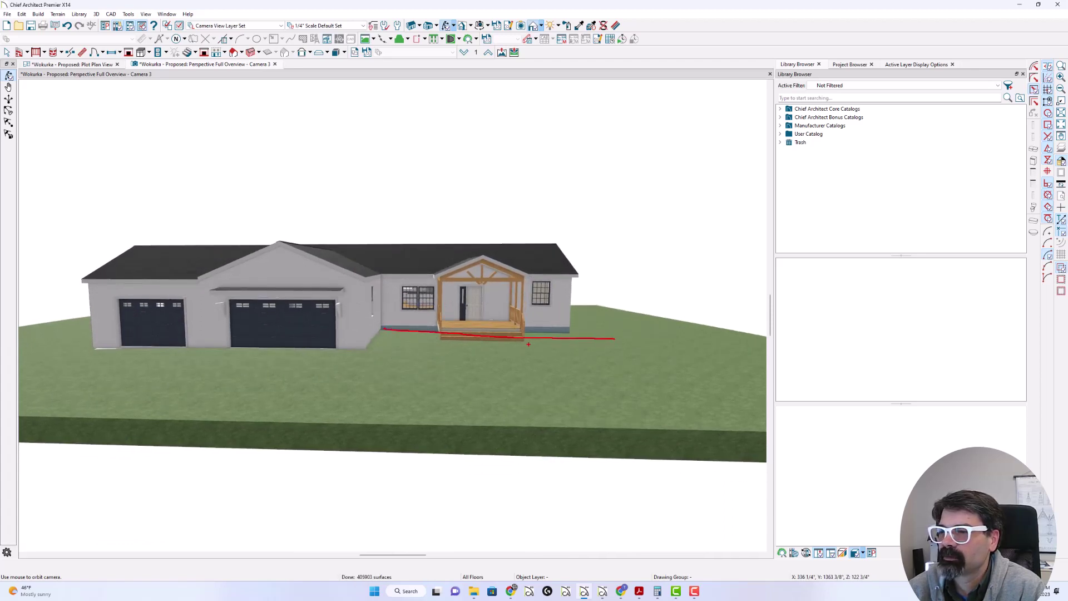
- Return to the plot plan and turn on display of the Terrain, Primary Contours layer in the Plot Plan Layer Set
{"action": "left_click_drag", "start_coordinate": [432, 372], "coordinate": [331, 367]}
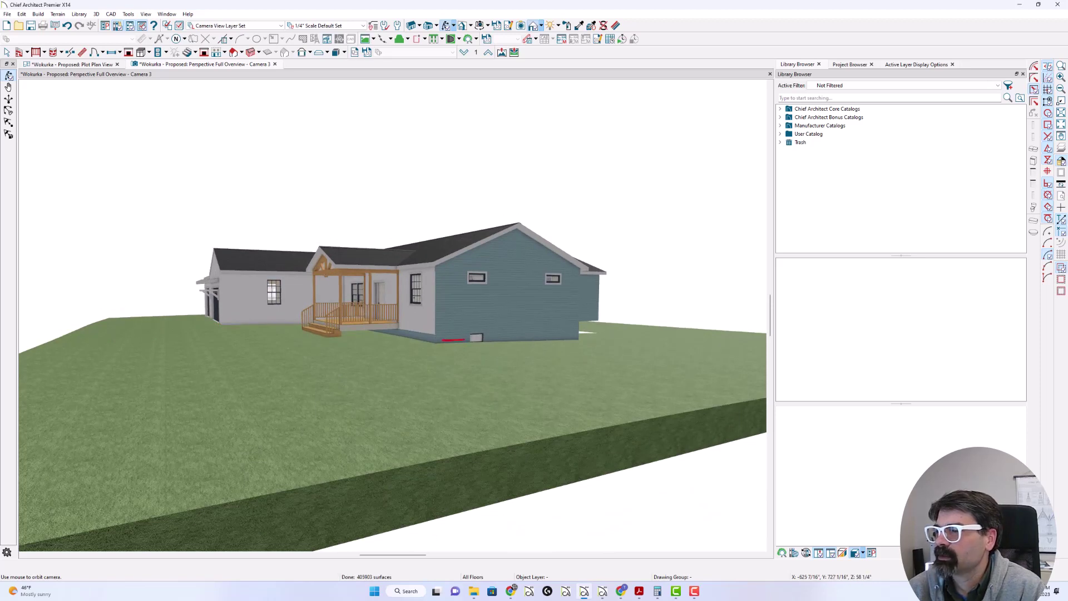
{"action": "left_click_drag", "start_coordinate": [615, 350], "coordinate": [339, 364]}
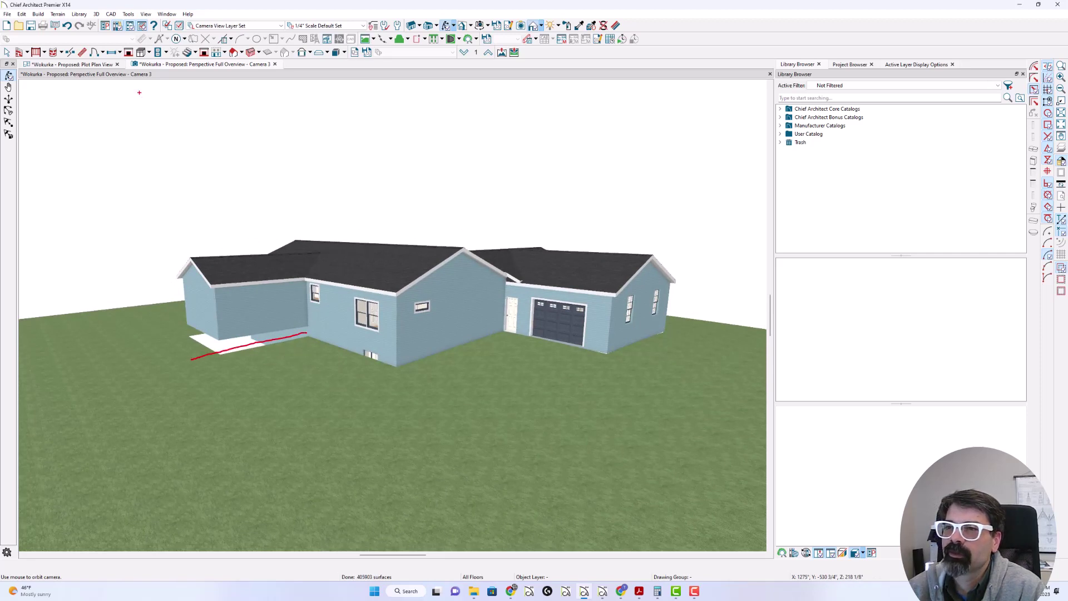
{"action": "key", "text": "Escape"}
{"action": "left_click", "coordinate": [92, 65]}
{"action": "scroll", "coordinate": [453, 197], "scroll_direction": "down", "scroll_amount": 4}
{"action": "key", "text": "l"}
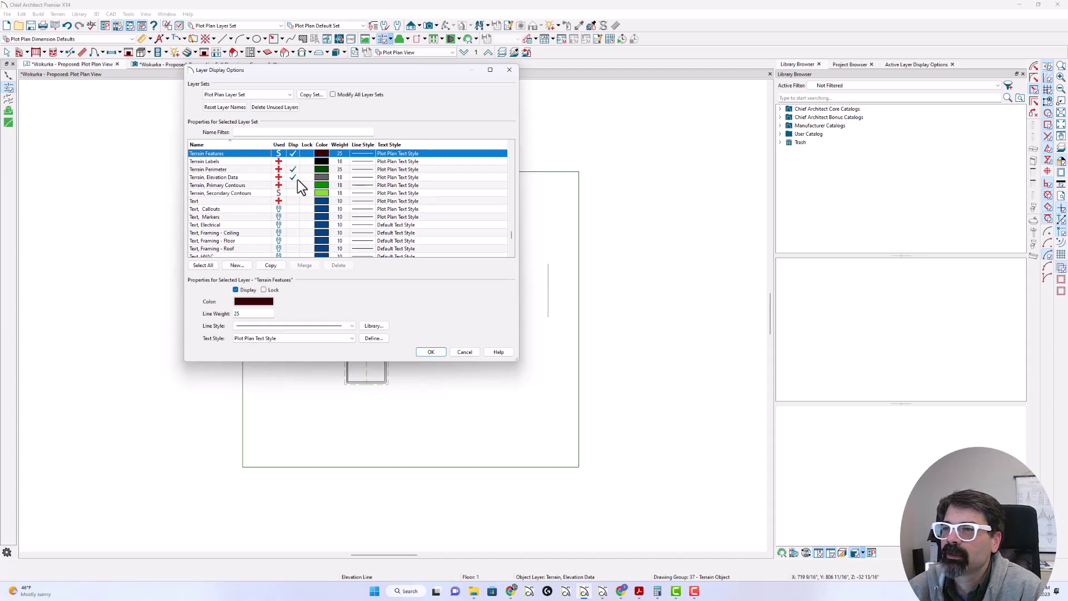
{"action": "left_click", "coordinate": [295, 182]}
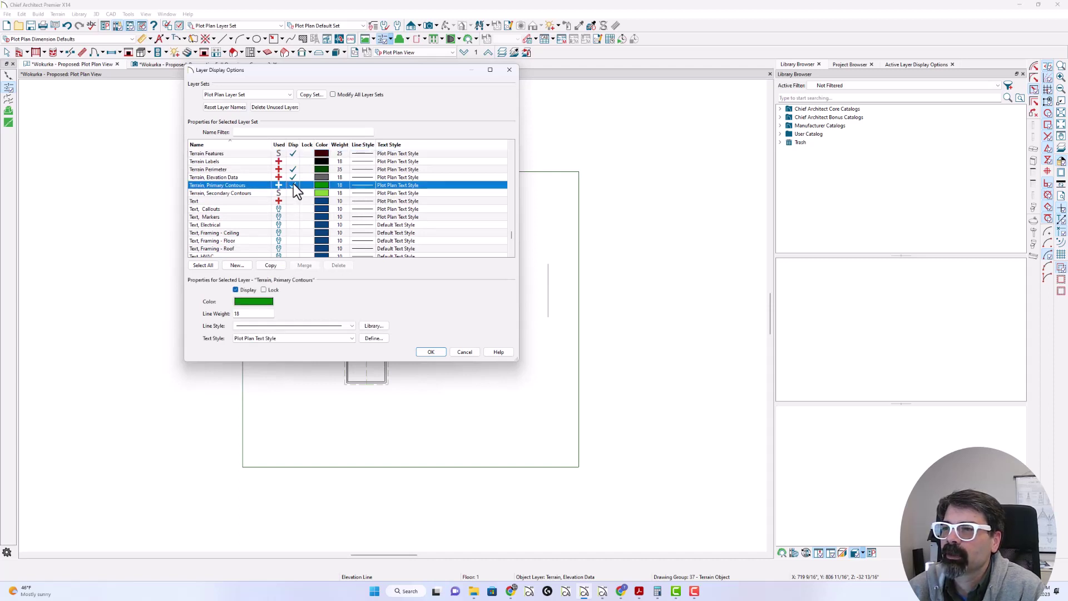
{"action": "key", "text": "Return"}
- Draw an elevation line about 113' long near the rear lot edge, set at -48", and rebuild the terrain
{"action": "scroll", "coordinate": [438, 445], "scroll_direction": "up", "scroll_amount": 2}
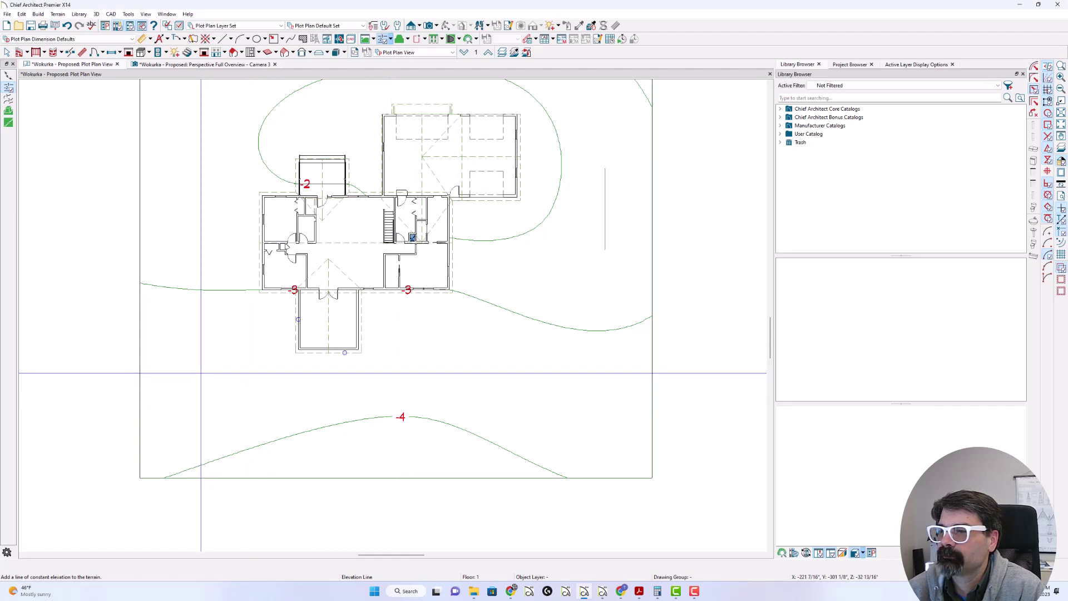
{"action": "left_click", "coordinate": [181, 450]}
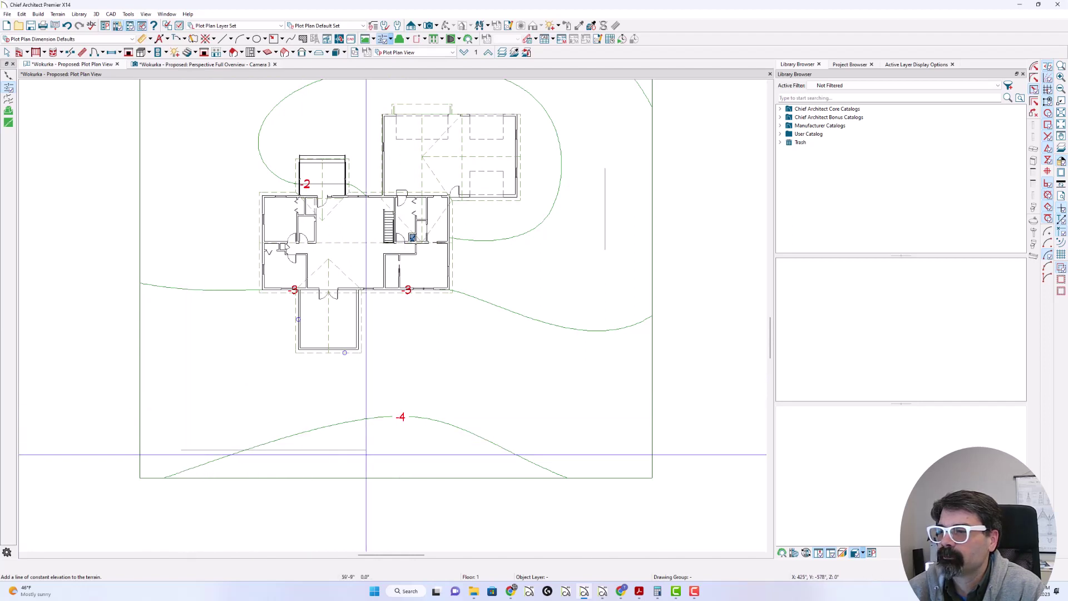
{"action": "left_click", "coordinate": [557, 449]}
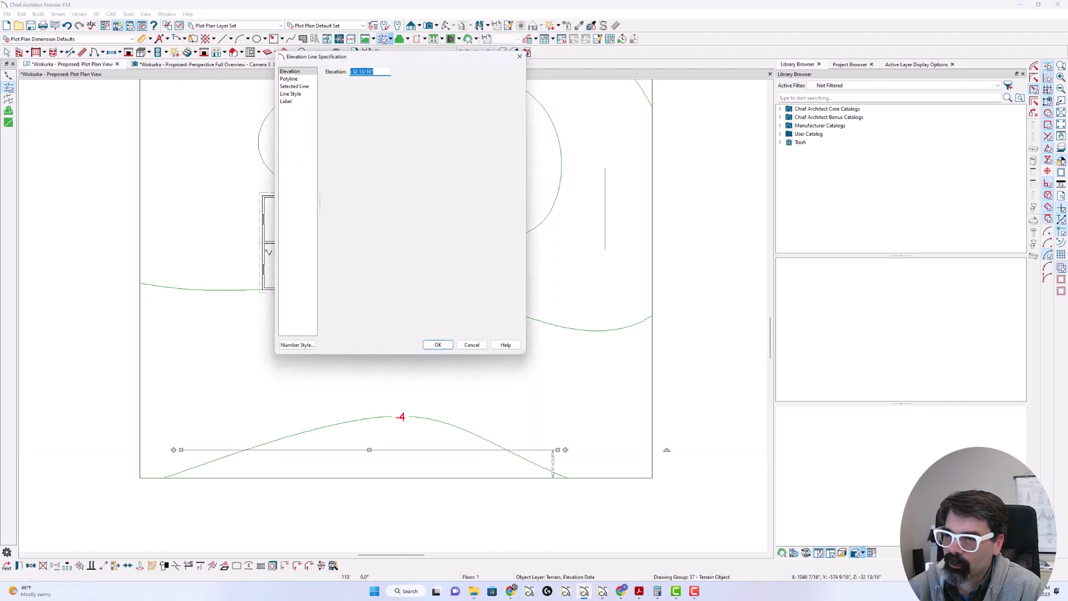
{"action": "type", "text": "-48"}
{"action": "key", "text": "Return"}
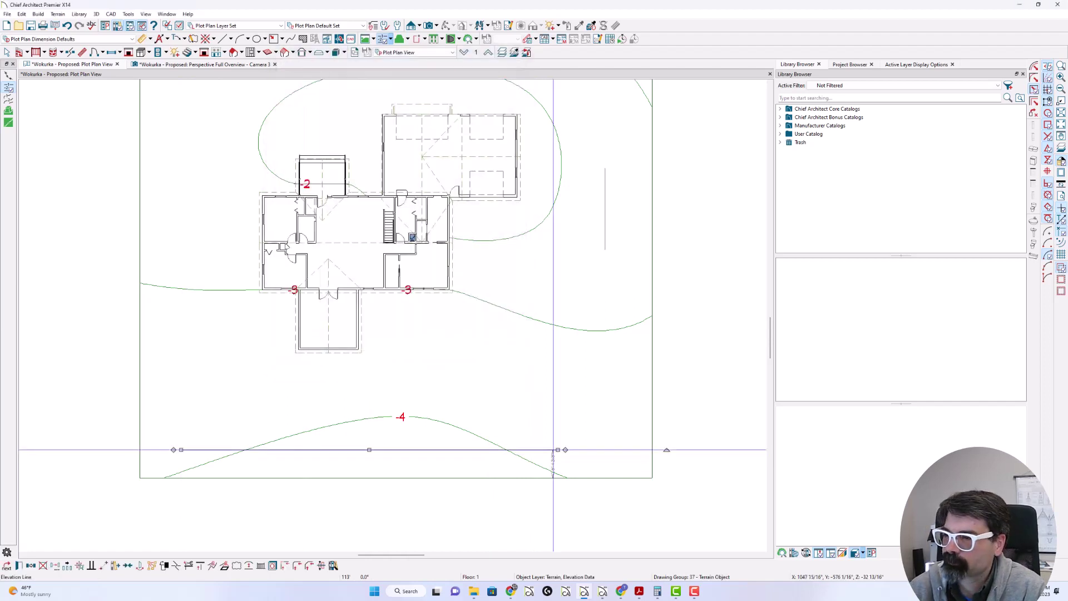
{"action": "left_click", "coordinate": [54, 14]}
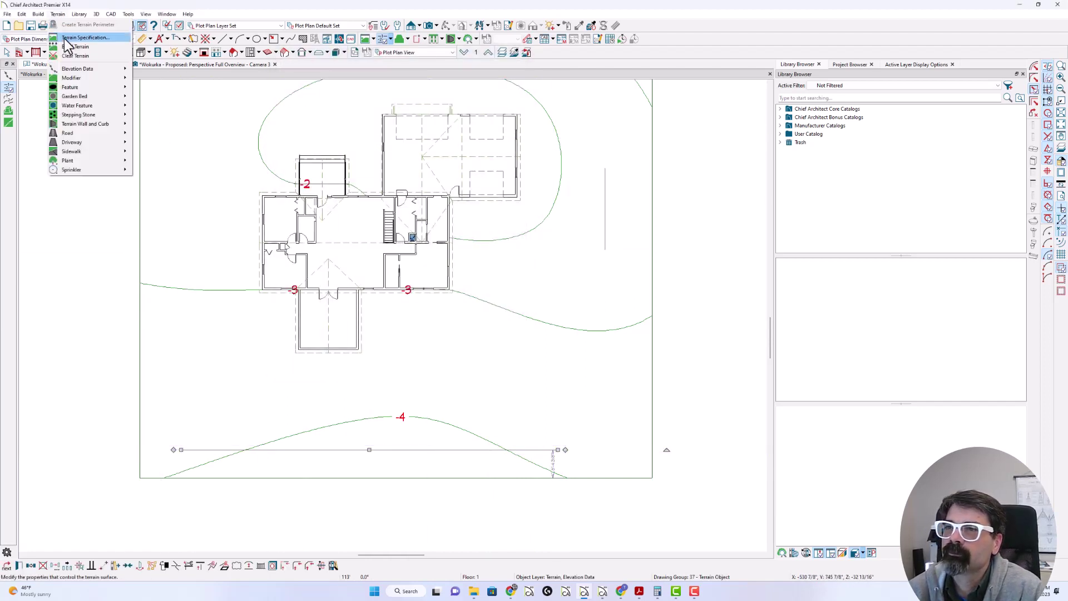
{"action": "left_click", "coordinate": [67, 48]}
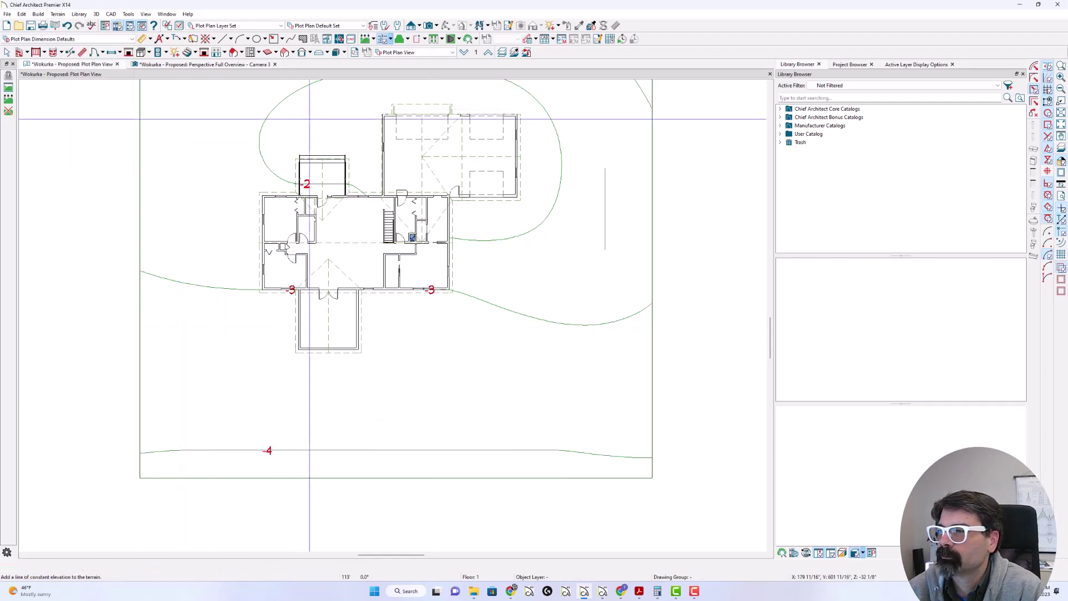
- Draw a straight driveway about 25'-9" long from the garage front to the lot edge and widen it to match the garage door
{"action": "scroll", "coordinate": [495, 319], "scroll_direction": "down", "scroll_amount": 1}
{"action": "middle_click_drag", "start_coordinate": [495, 318], "coordinate": [471, 360]}
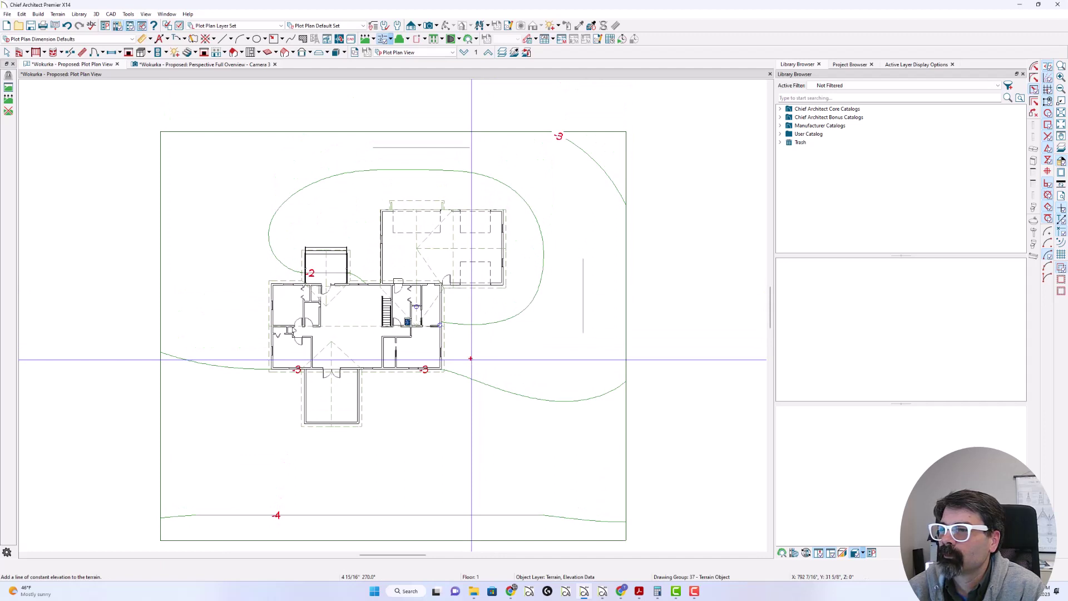
{"action": "left_click_drag", "start_coordinate": [410, 372], "coordinate": [409, 523]}
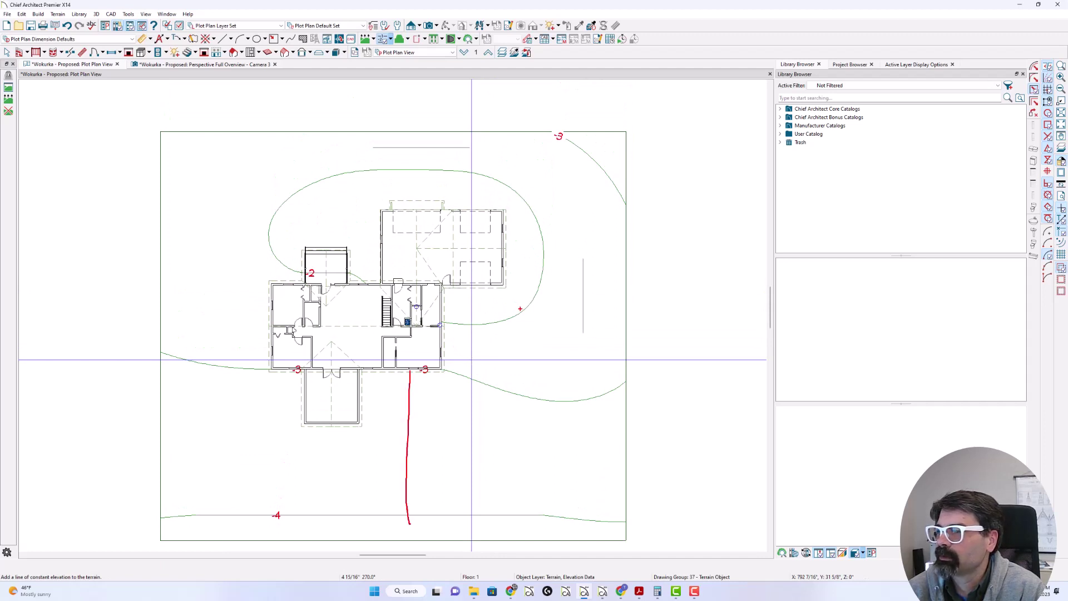
{"action": "left_click_drag", "start_coordinate": [520, 309], "coordinate": [640, 311]}
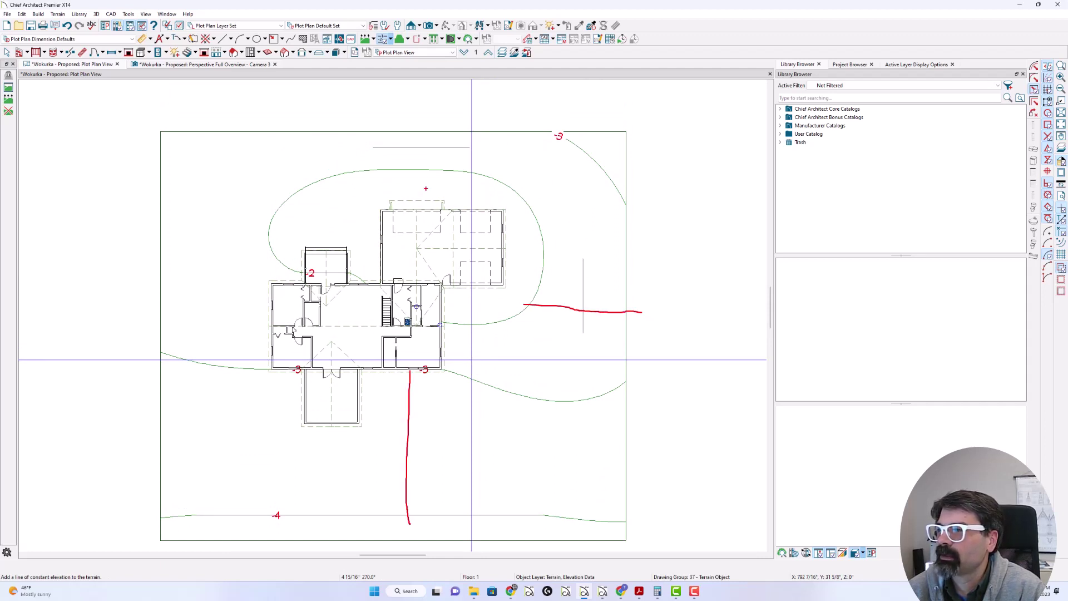
{"action": "left_click_drag", "start_coordinate": [426, 209], "coordinate": [421, 132]}
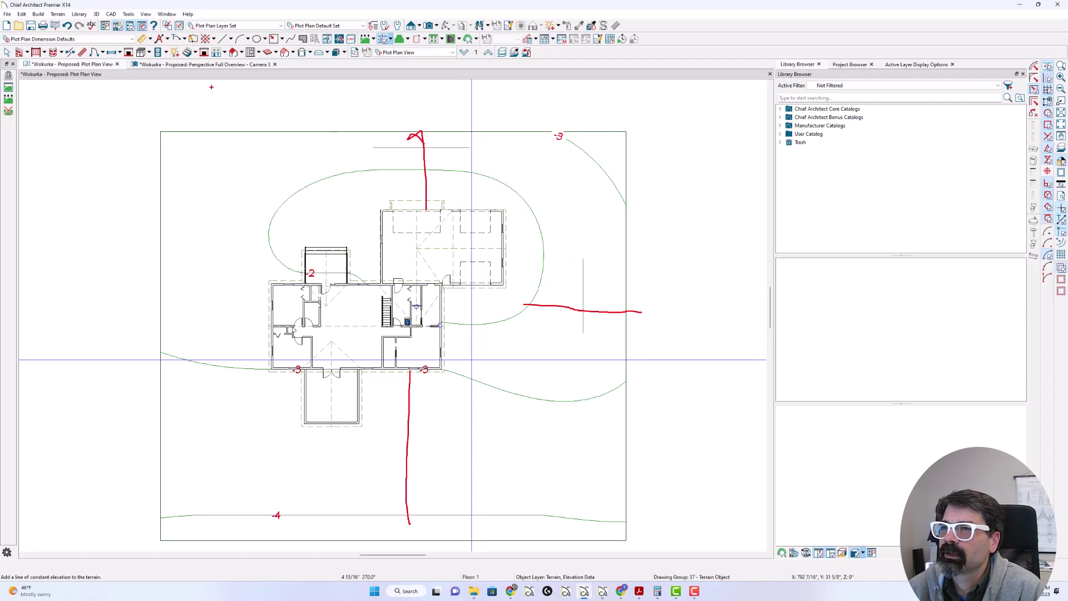
{"action": "key", "text": "Escape"}
{"action": "left_click", "coordinate": [57, 14]}
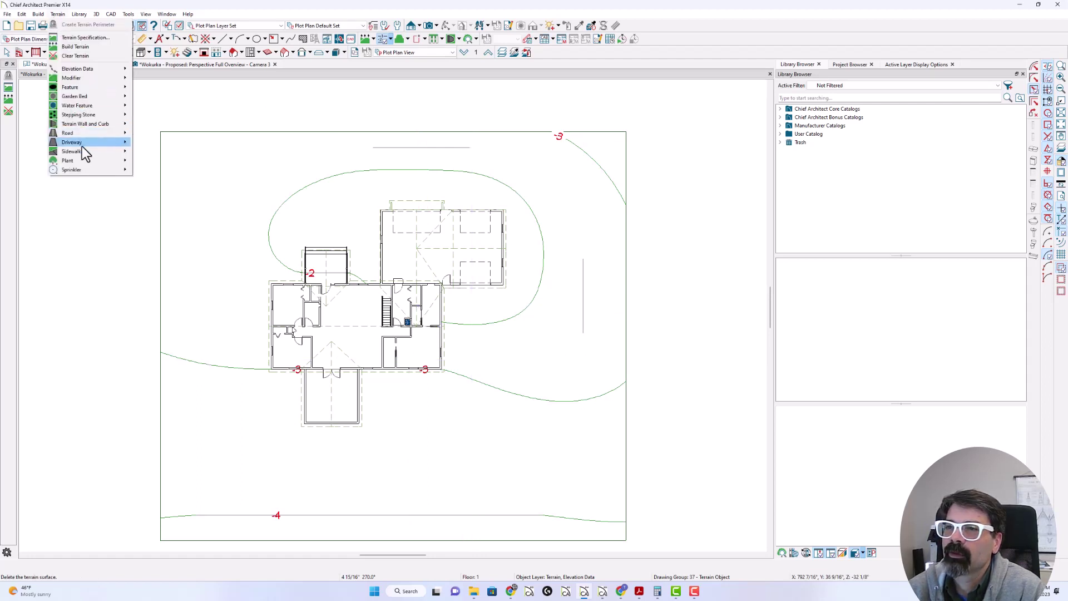
{"action": "mouse_move", "coordinate": [81, 146]}
{"action": "left_click", "coordinate": [161, 144]}
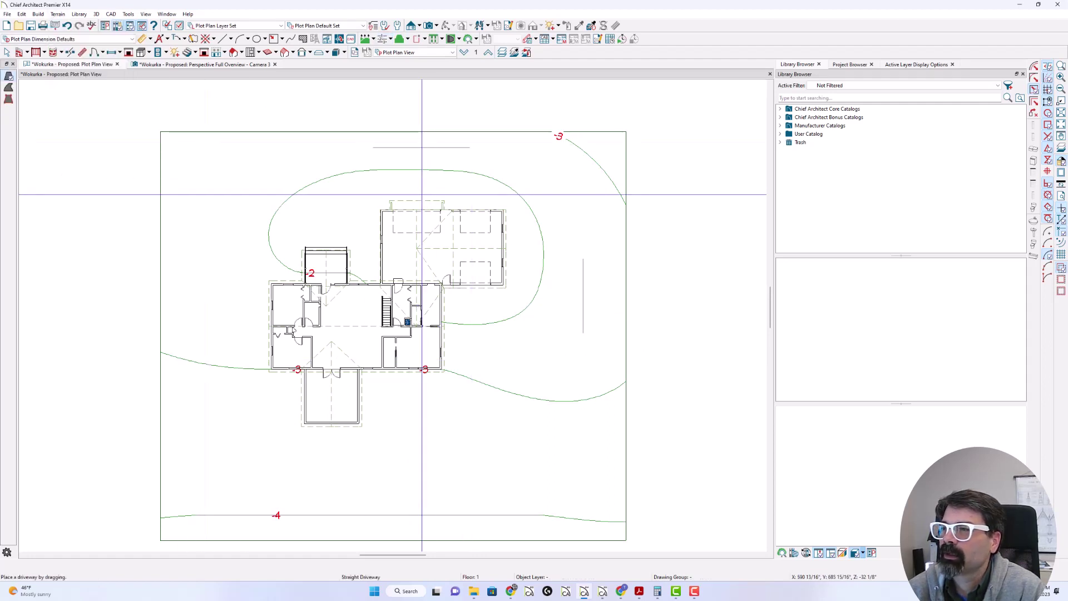
{"action": "left_click_drag", "start_coordinate": [417, 209], "coordinate": [416, 134]}
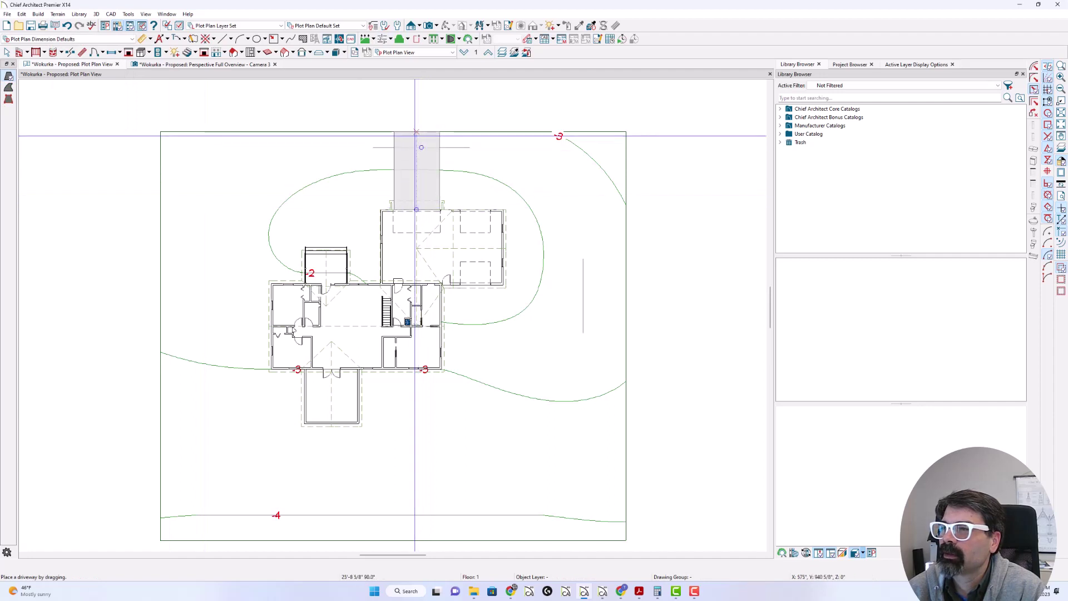
{"action": "double_click", "coordinate": [421, 149]}
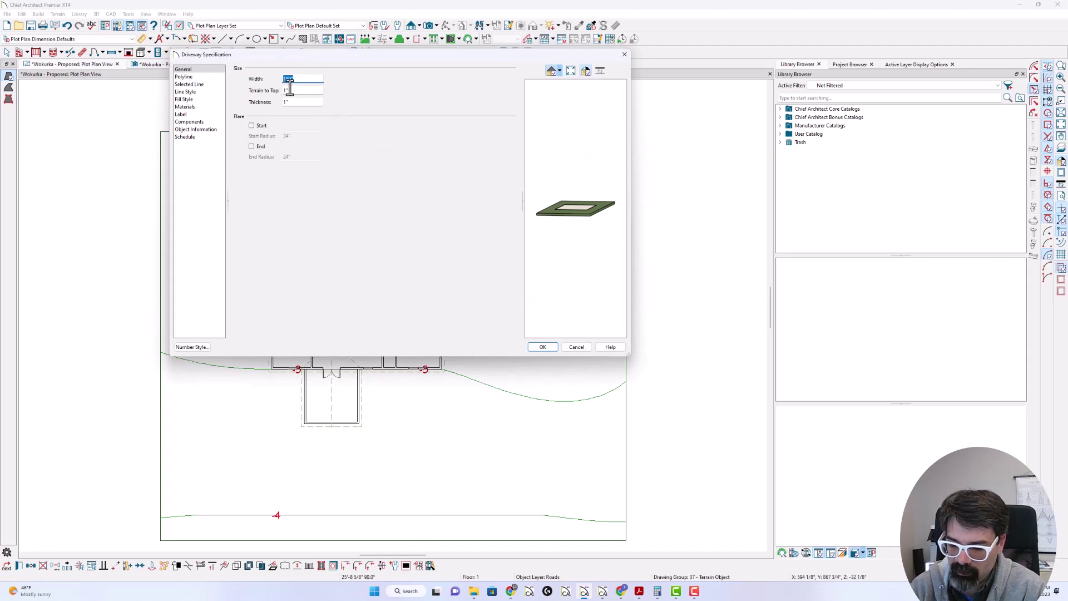
{"action": "key", "text": "Return"}
- Examine the driveway and the terrain slope around the house in the perspective full overview
{"action": "left_click", "coordinate": [253, 65]}
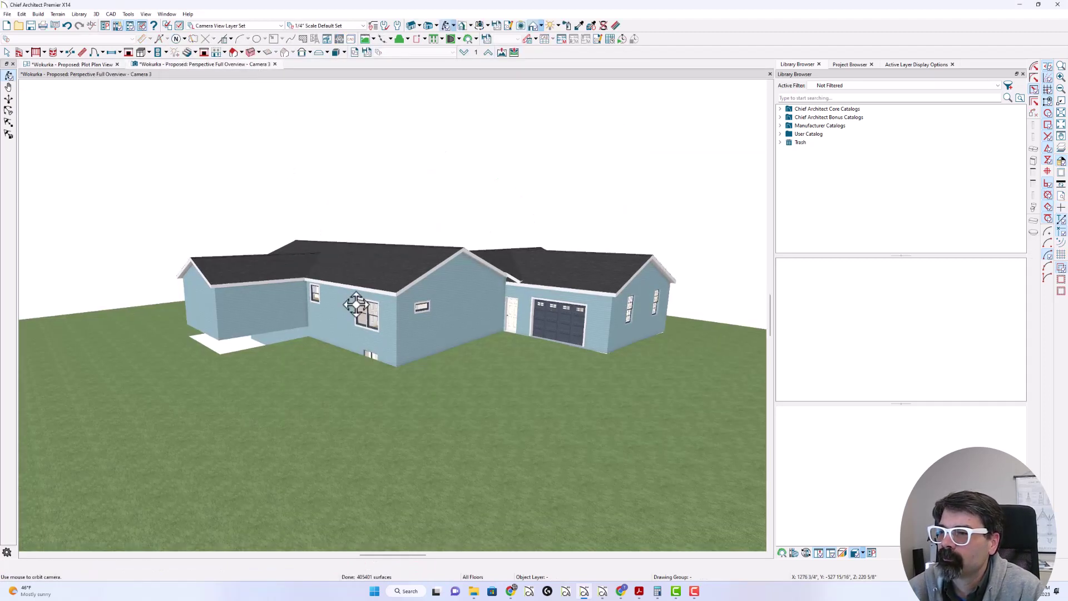
{"action": "mouse_move", "coordinate": [345, 348]}
{"action": "left_mouse_down"}
{"action": "mouse_move", "coordinate": [362, 338]}
{"action": "mouse_move", "coordinate": [111, 348]}
{"action": "mouse_move", "coordinate": [350, 340]}
{"action": "left_mouse_up"}
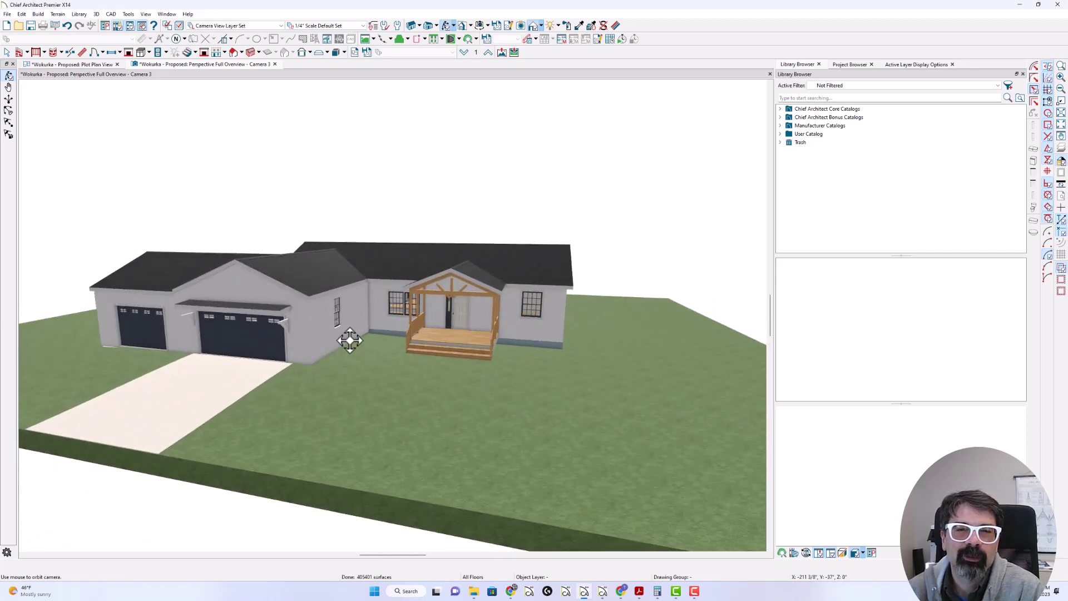
{"action": "left_click", "coordinate": [312, 385]}
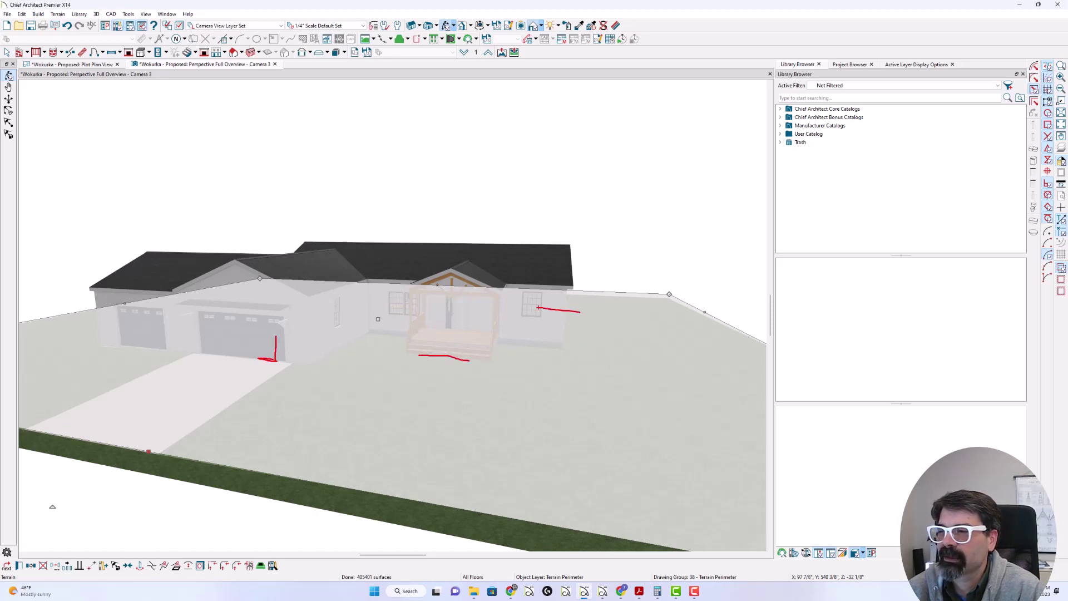
{"action": "key", "text": "Escape"}
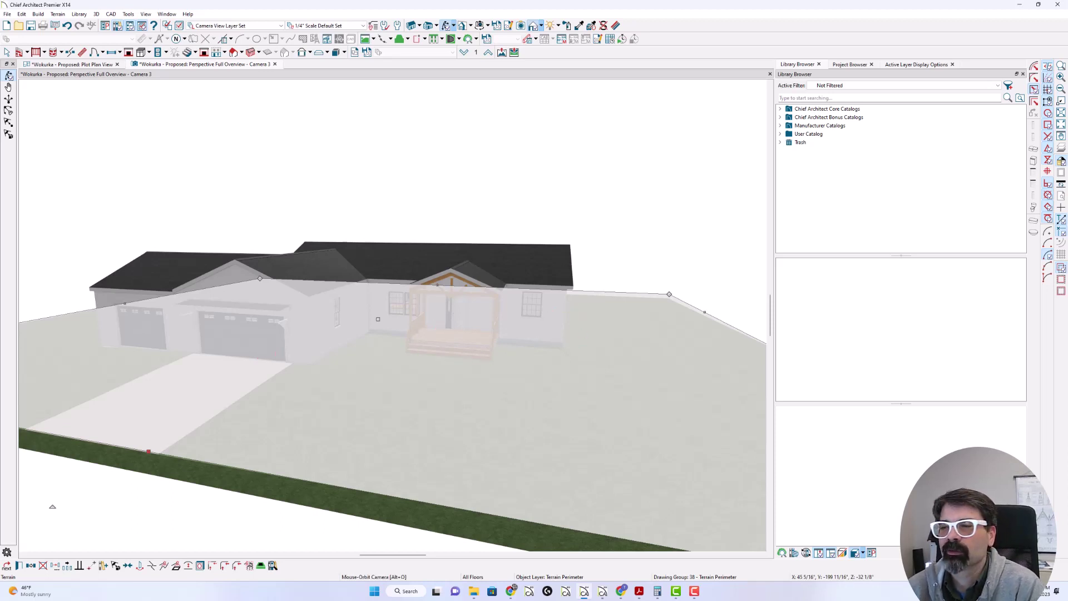
{"action": "left_click_drag", "start_coordinate": [398, 374], "coordinate": [588, 354]}
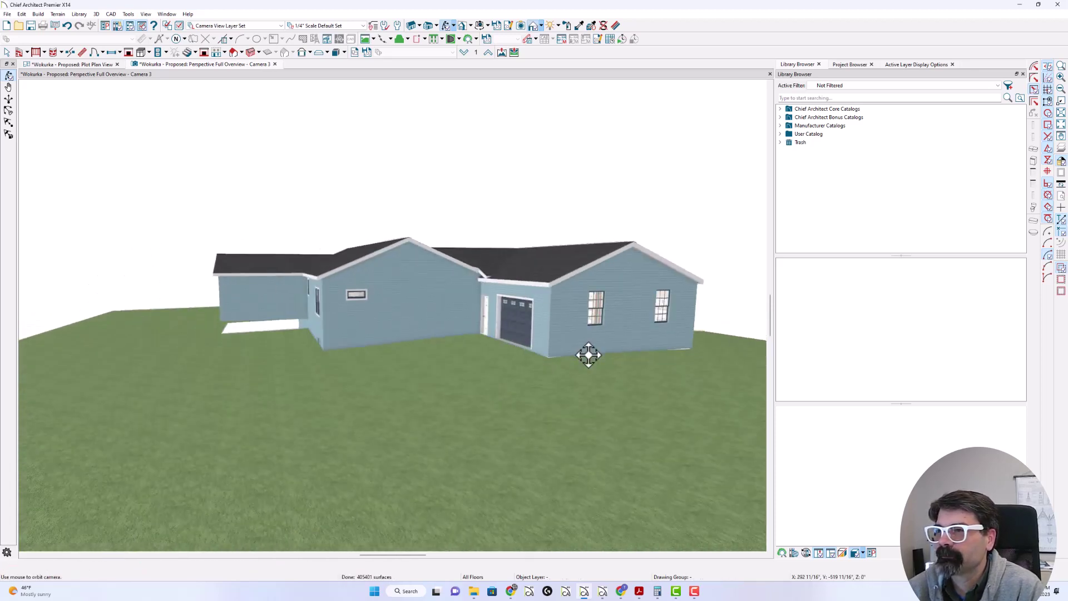
- In the plot plan, shorten the garage-side elevation line to about 16'-4" and rebuild the terrain
{"action": "left_click", "coordinate": [53, 65]}
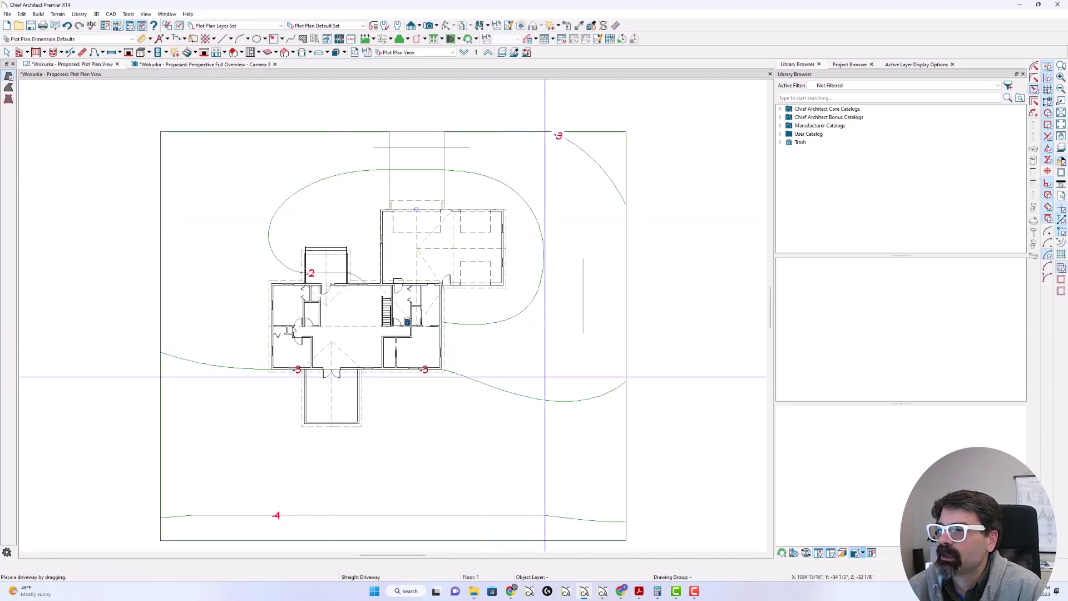
{"action": "left_click_drag", "start_coordinate": [584, 259], "coordinate": [584, 314]}
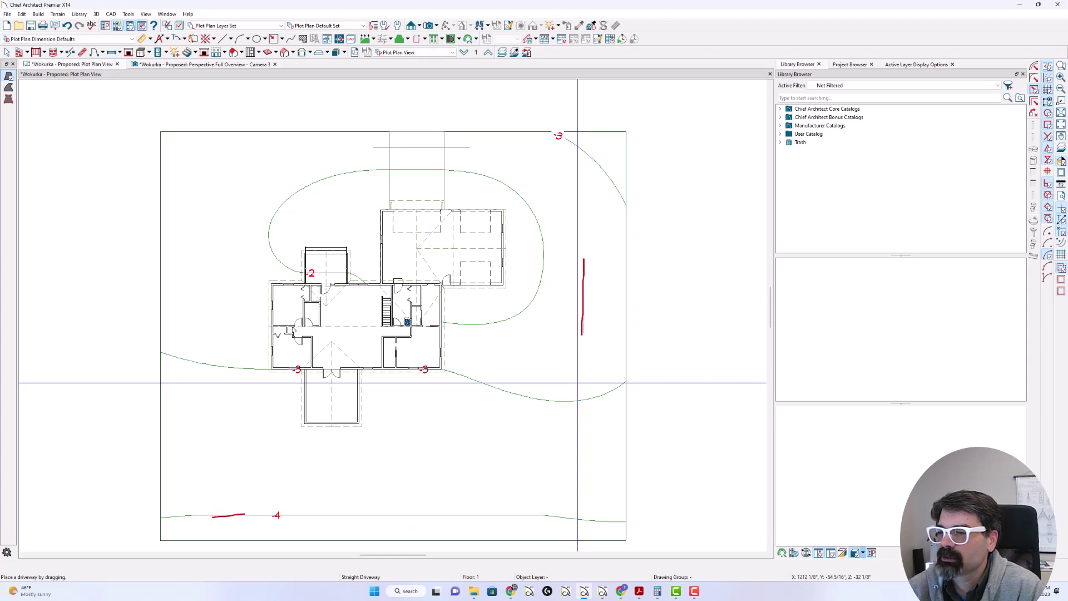
{"action": "left_click_drag", "start_coordinate": [243, 515], "coordinate": [529, 517]}
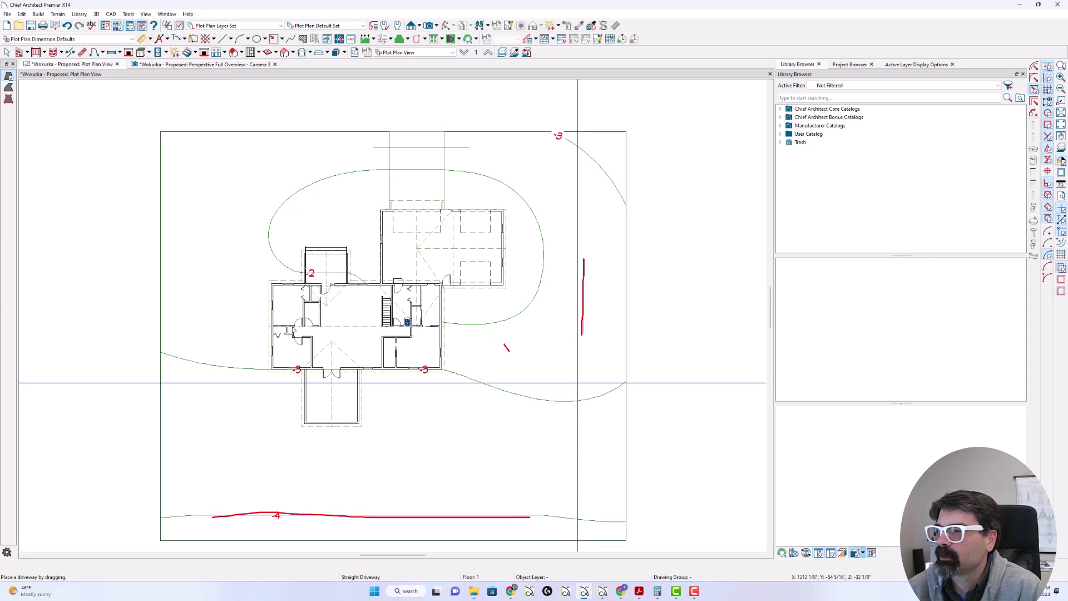
{"action": "left_click_drag", "start_coordinate": [509, 351], "coordinate": [598, 403]}
{"action": "key", "text": "Escape"}
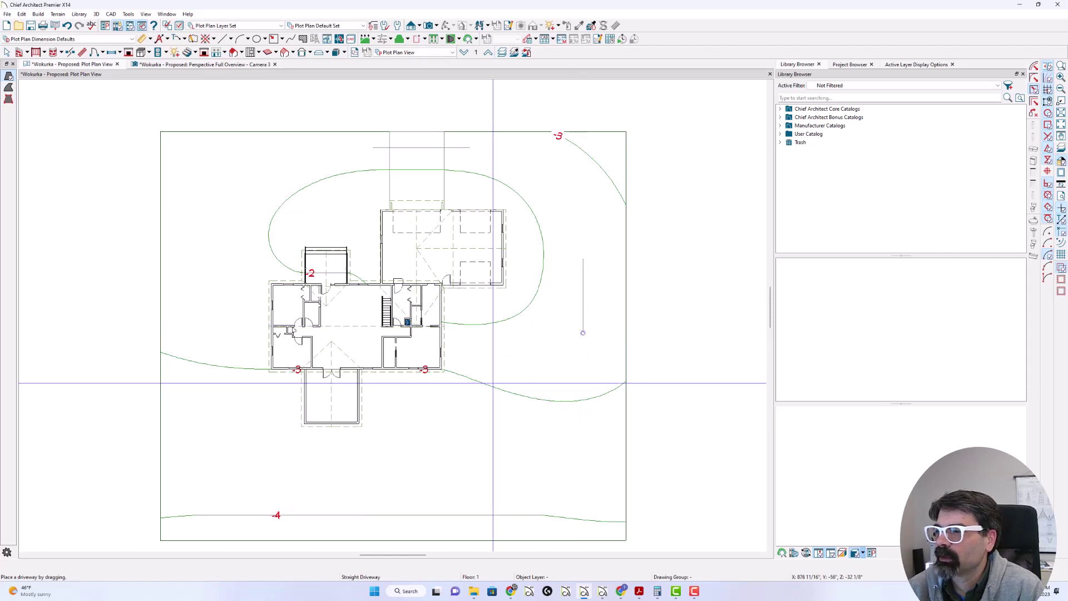
{"action": "mouse_move", "coordinate": [531, 365]}
{"action": "left_mouse_down"}
{"action": "mouse_move", "coordinate": [626, 323]}
{"action": "mouse_move", "coordinate": [583, 317]}
{"action": "mouse_move", "coordinate": [582, 308]}
{"action": "left_mouse_up"}
{"action": "key", "text": "Escape"}
{"action": "left_click", "coordinate": [583, 332]}
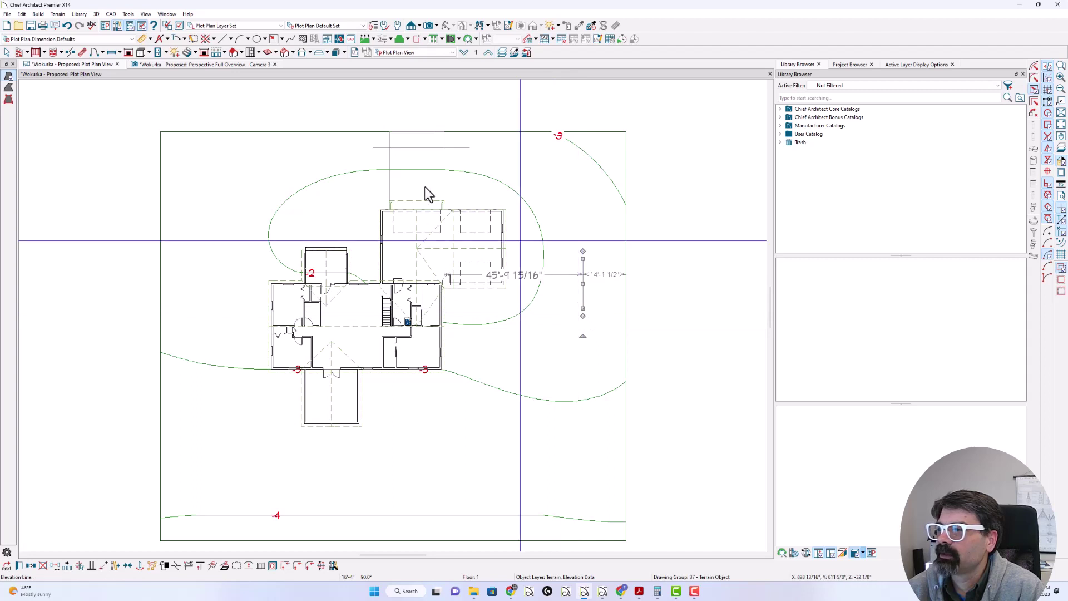
{"action": "left_click", "coordinate": [59, 14]}
{"action": "left_click", "coordinate": [73, 48]}
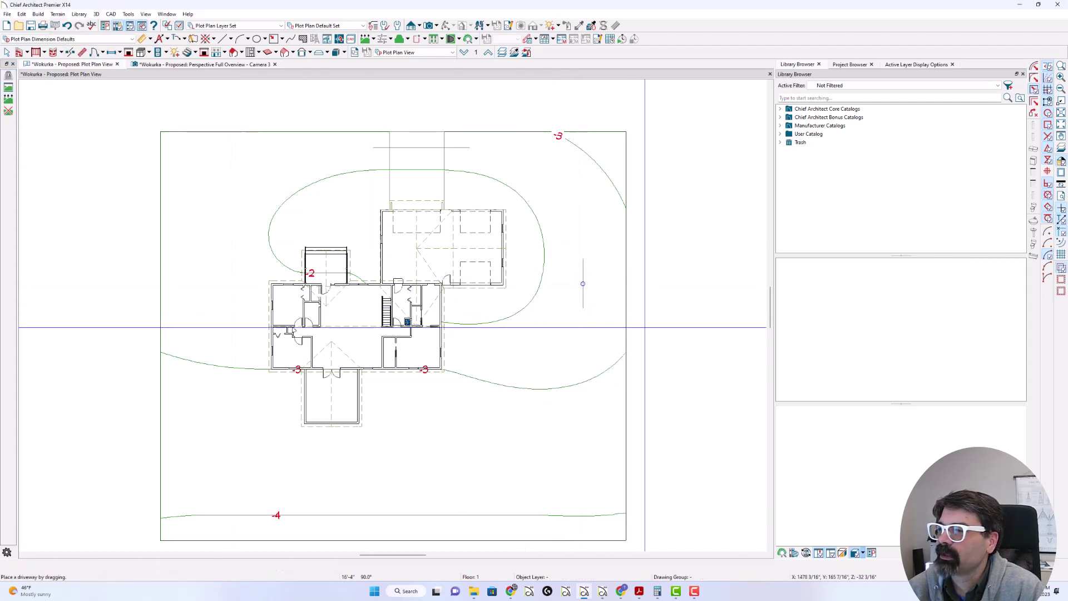
{"action": "left_click", "coordinate": [582, 305]}
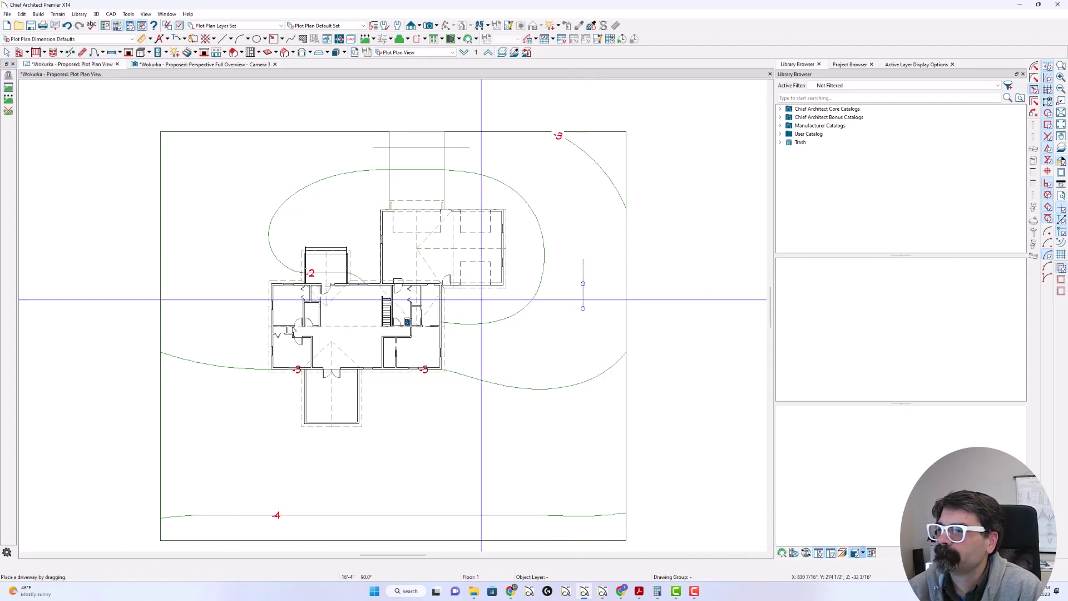